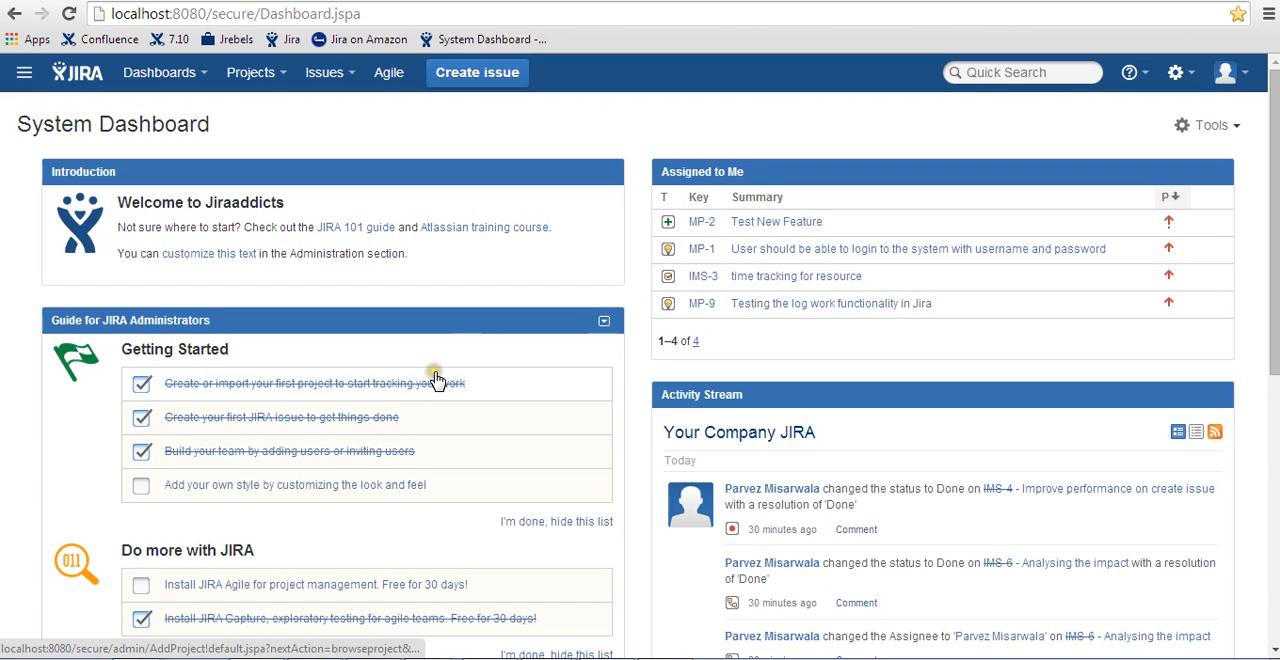
- Start a new issue in the My Portal project
click(471, 88)
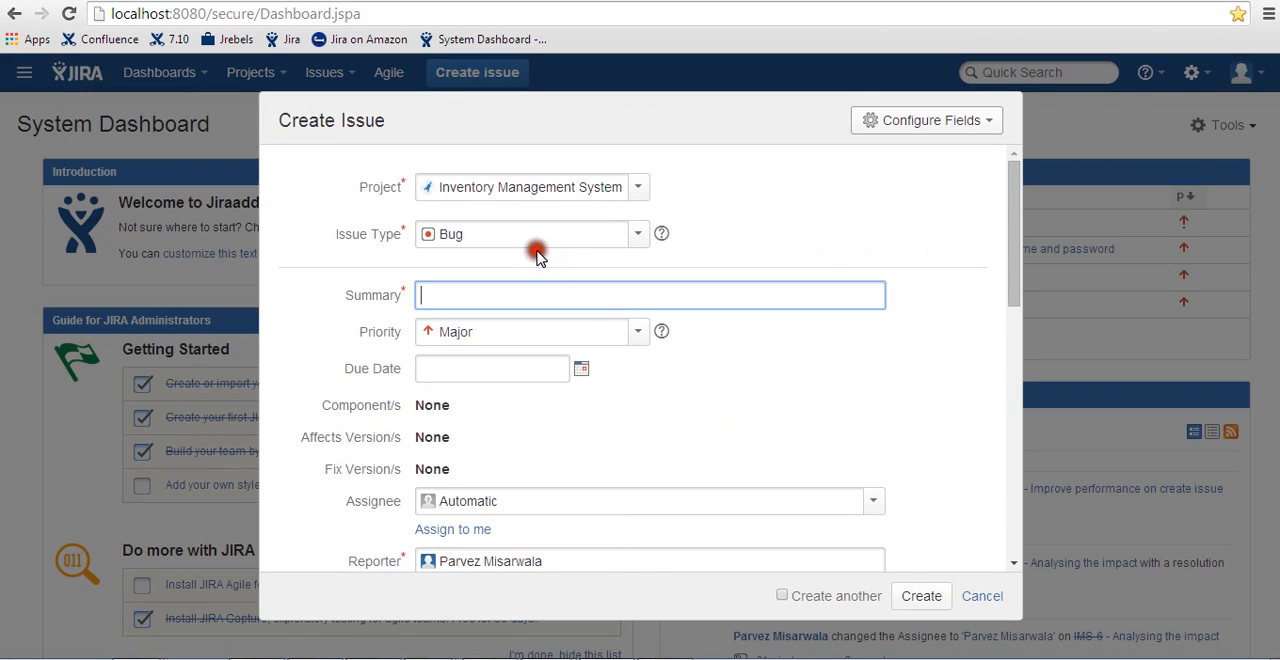
click(633, 190)
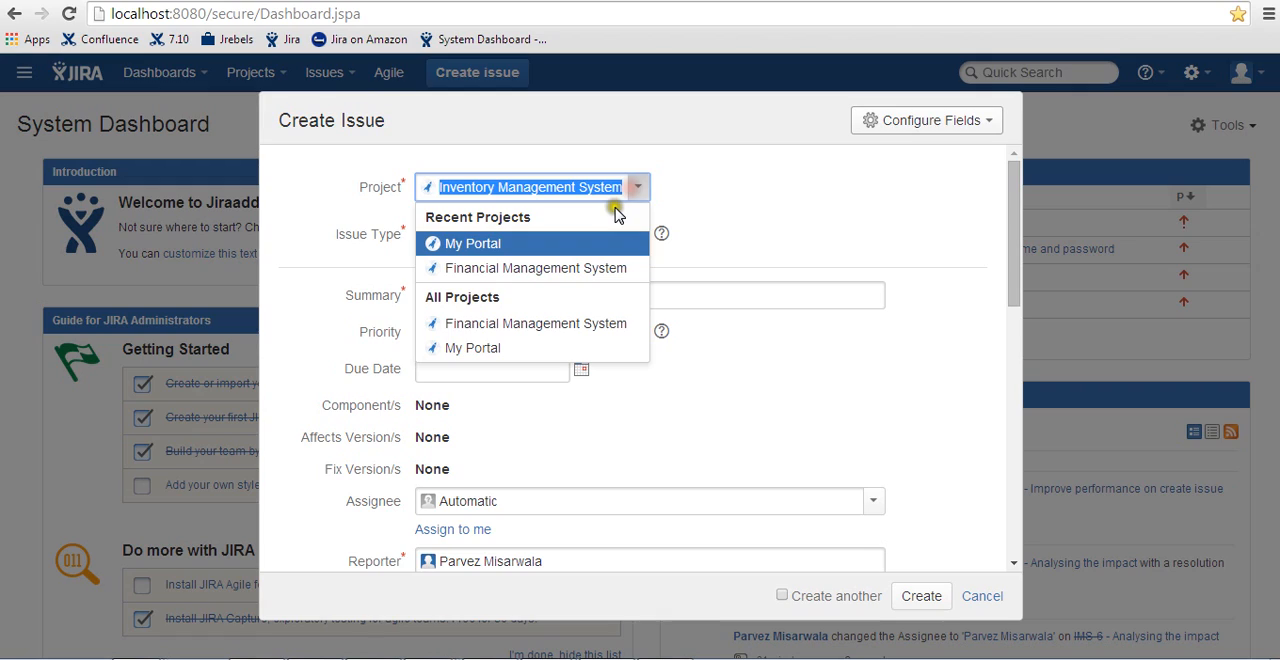
key(Return)
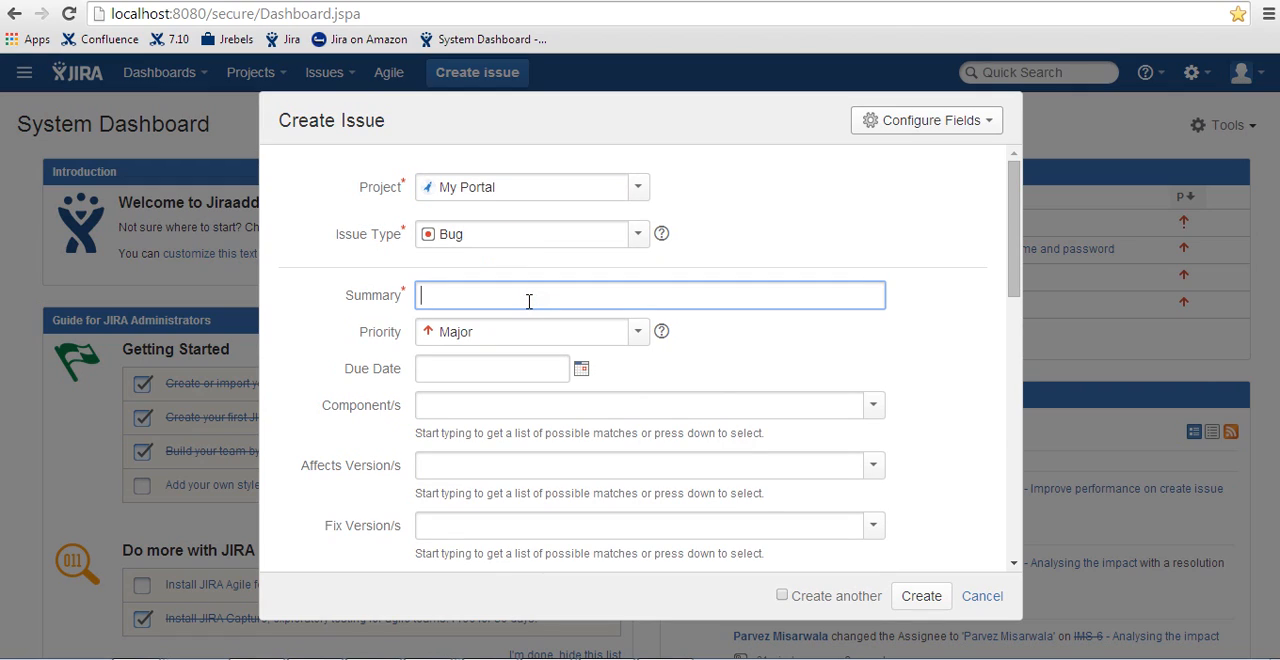
- Enter the issue summary "Improve performance of patient registration screen"
text(Improve performance of patient regit)
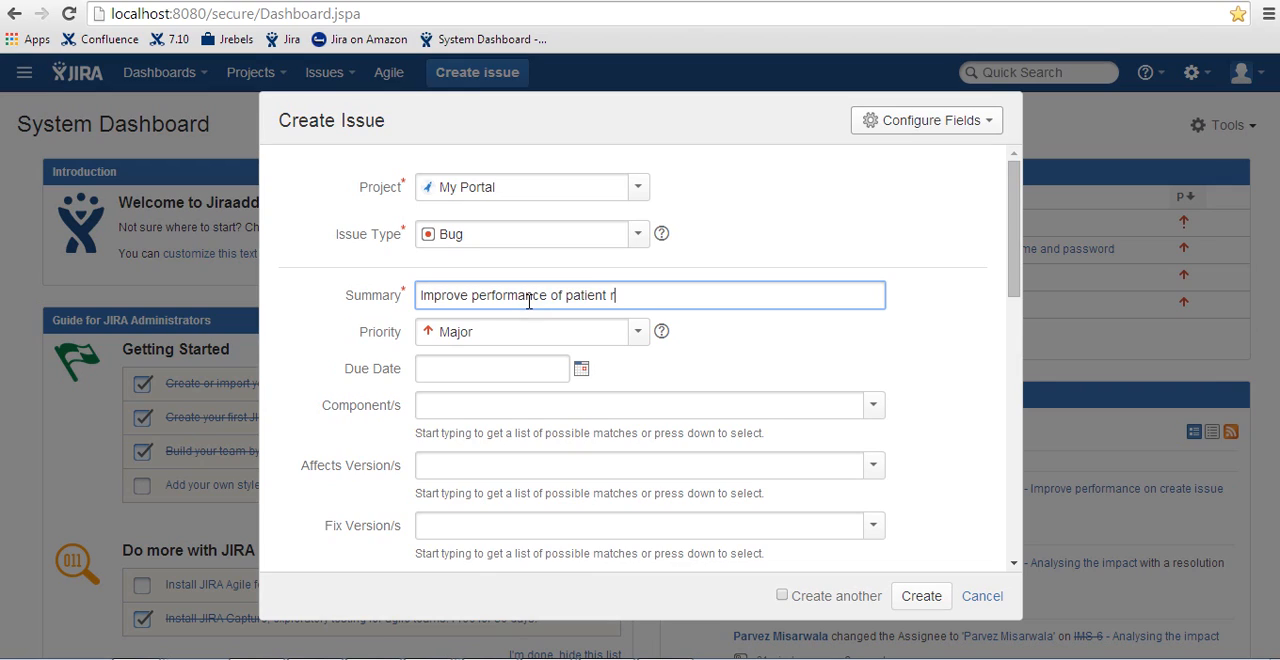
key(BackSpace)
text(gis)
key(BackSpace)
key(BackSpace)
key(BackSpace)
text(sgration)
key(BackSpace)
key(BackSpace)
key(BackSpace)
key(BackSpace)
key(BackSpace)
key(BackSpace)
key(BackSpace)
text(tratoin scr)
key(BackSpace)
key(BackSpace)
key(BackSpace)
key(BackSpace)
key(BackSpace)
key(BackSpace)
key(BackSpace)
text(on screen)
- Set the issue's component to Registration and both its affected version and fix version to v1.0
click(858, 410)
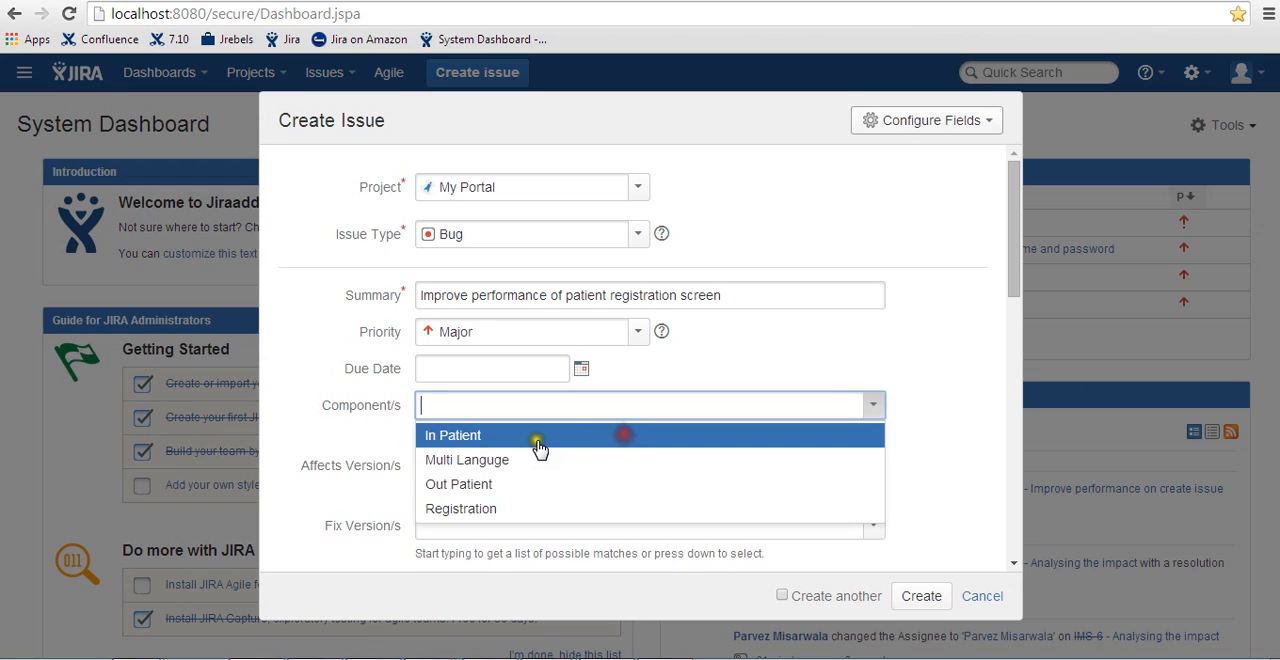
click(523, 508)
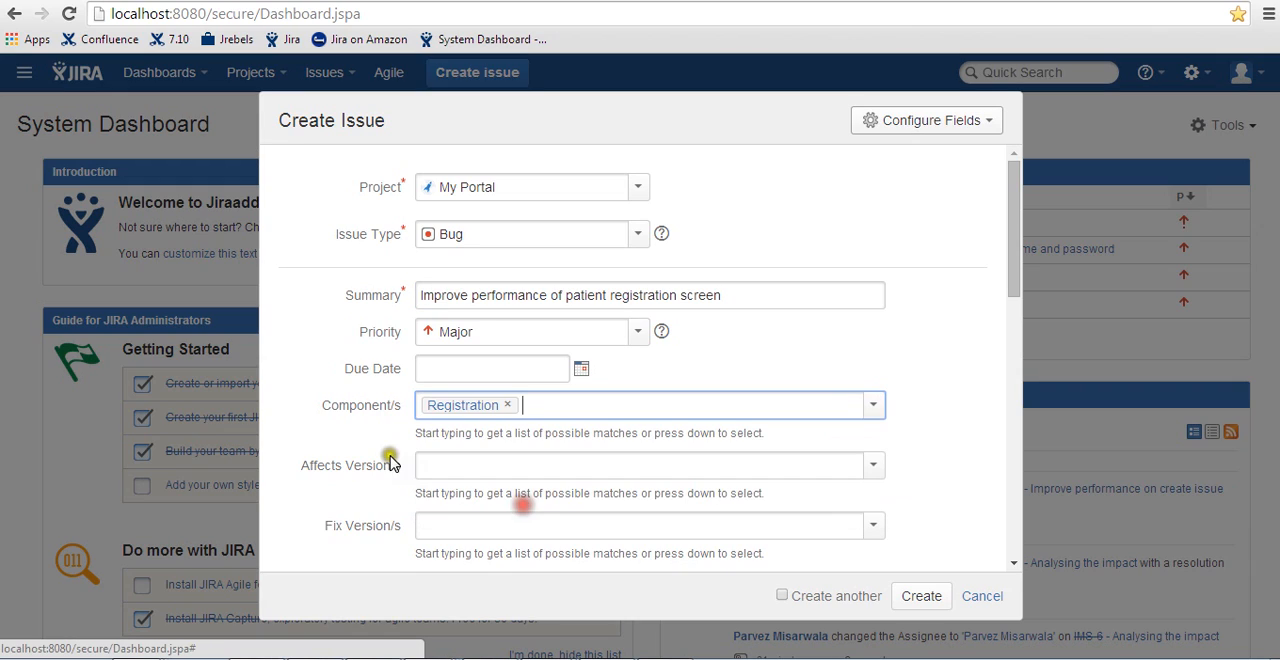
scroll(337, 443, down, 1)
click(874, 376)
click(578, 423)
click(874, 431)
click(535, 488)
click(316, 500)
- Assign the bug to yourself, then create it and open its issue page
scroll(316, 508, down, 1)
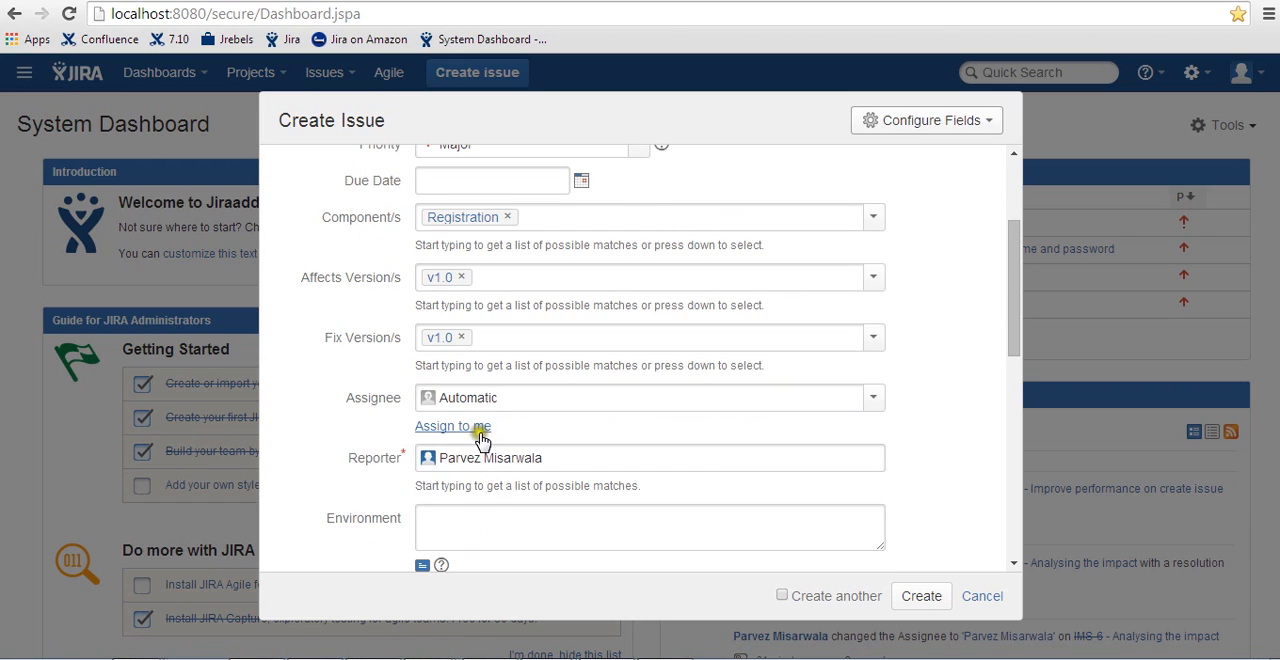
click(478, 438)
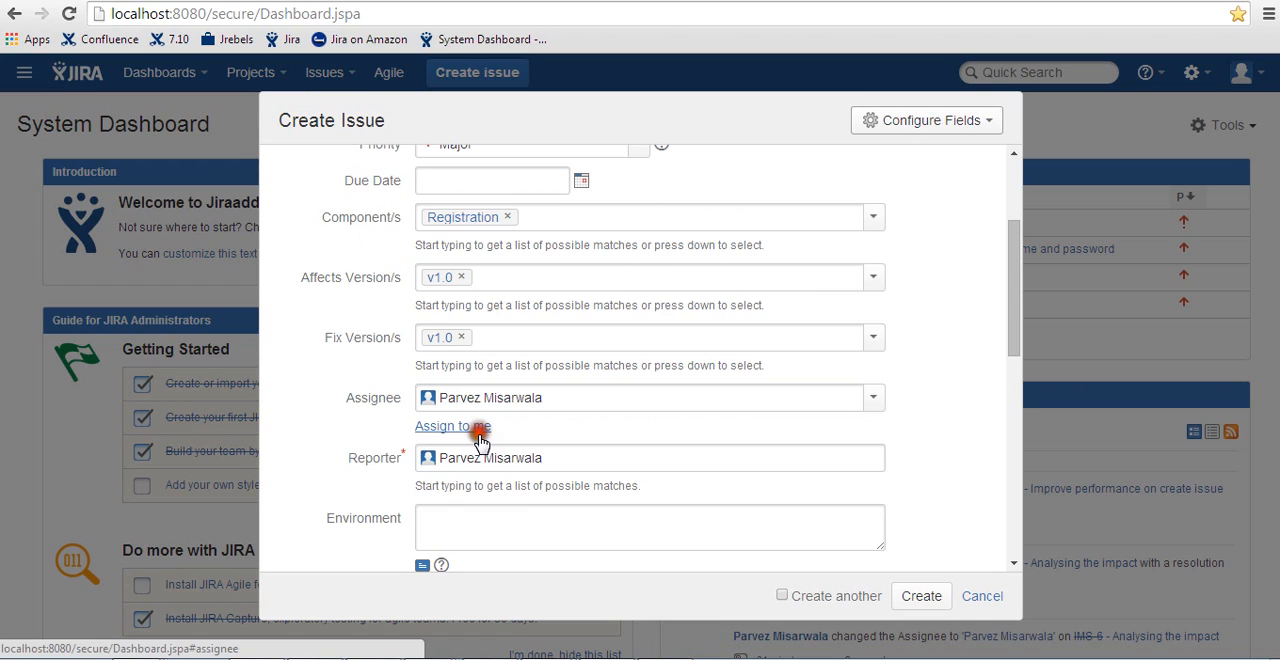
click(570, 94)
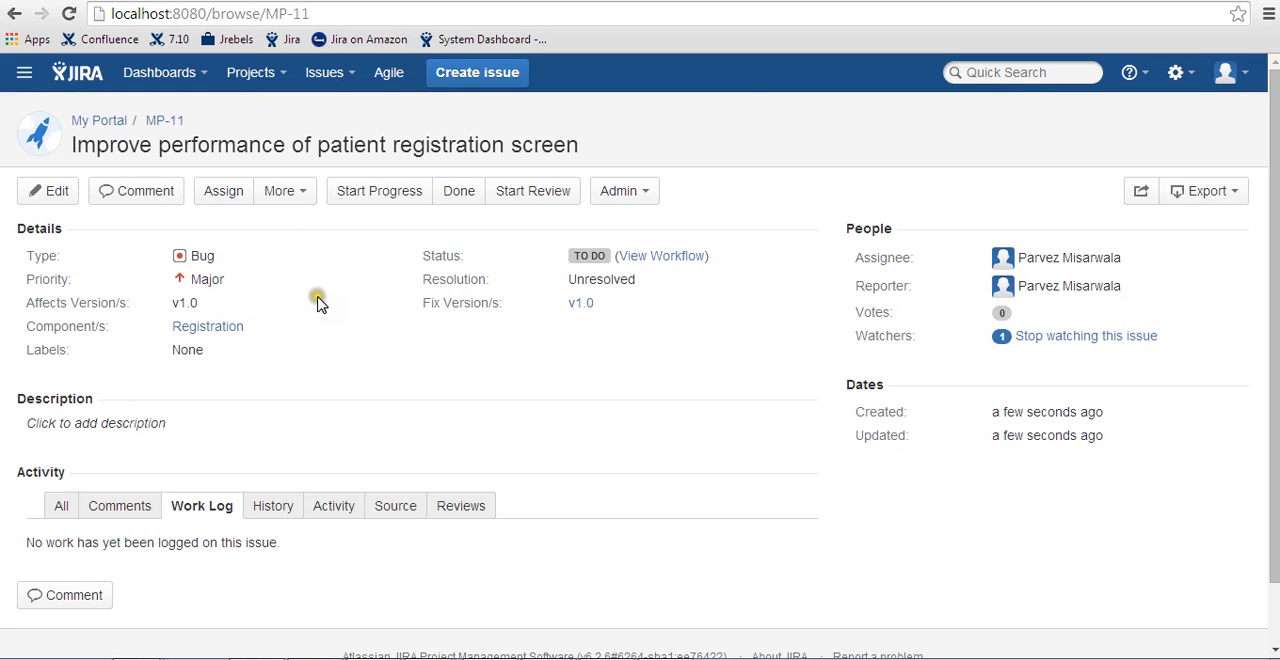
- Attach the file id_rsa.ppk from the d:\temp folder to the issue
click(296, 201)
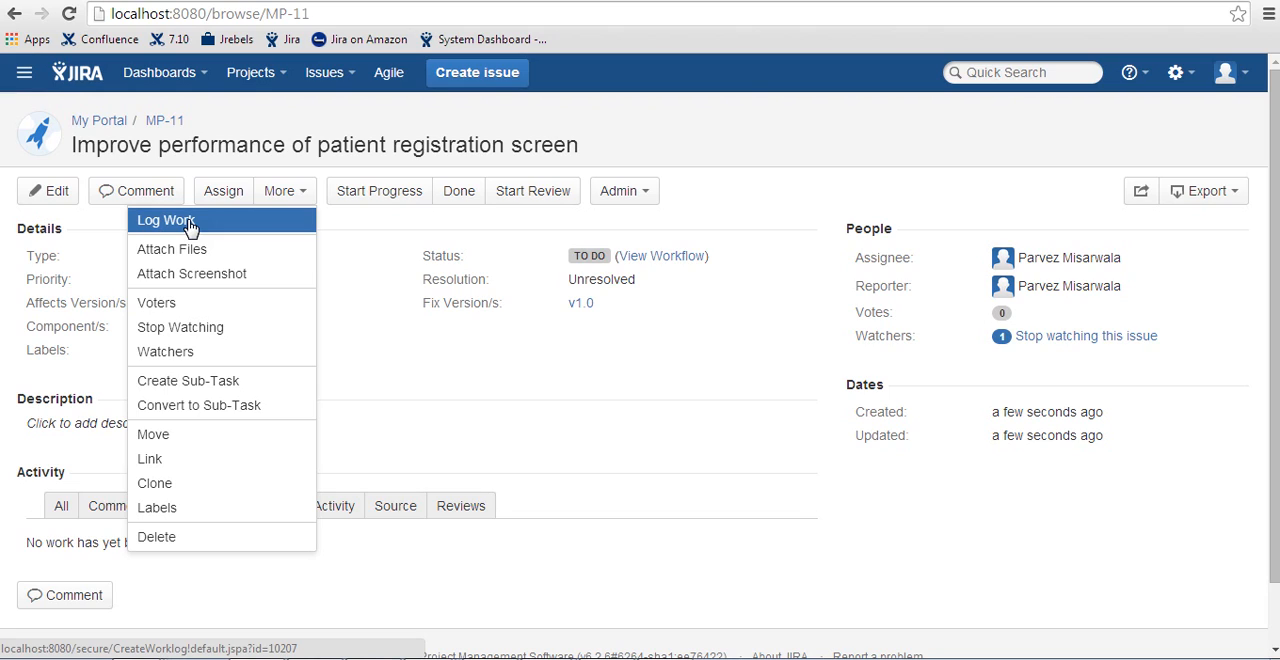
click(190, 256)
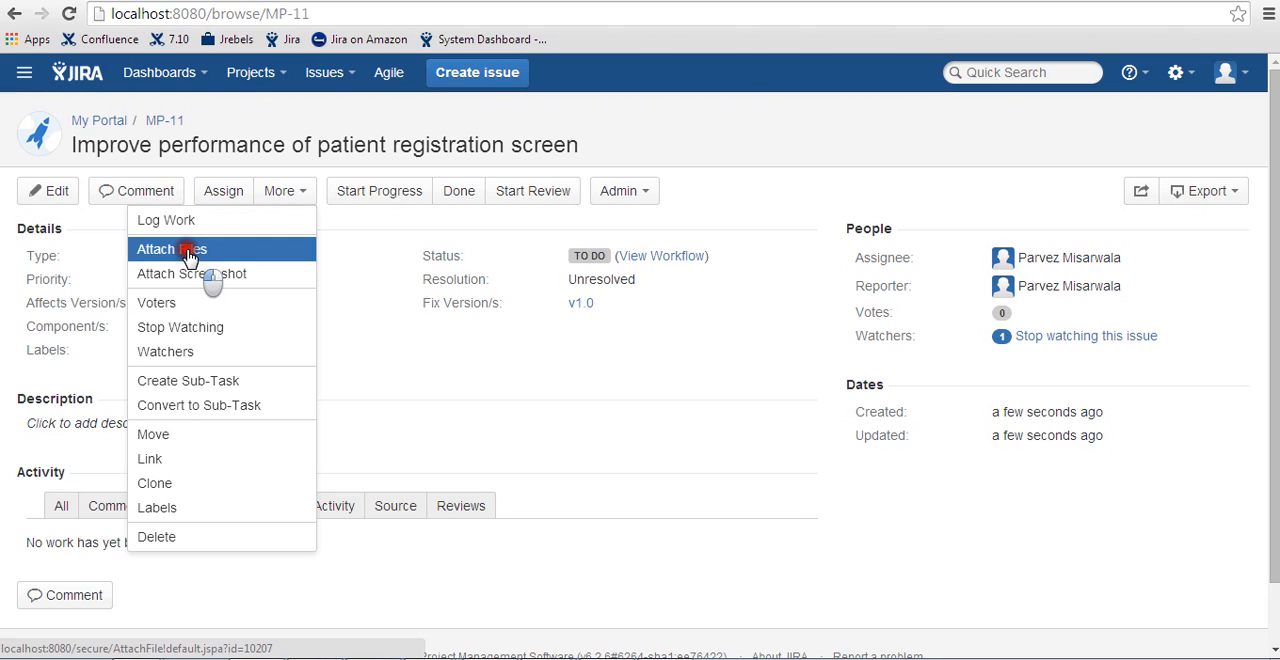
click(452, 225)
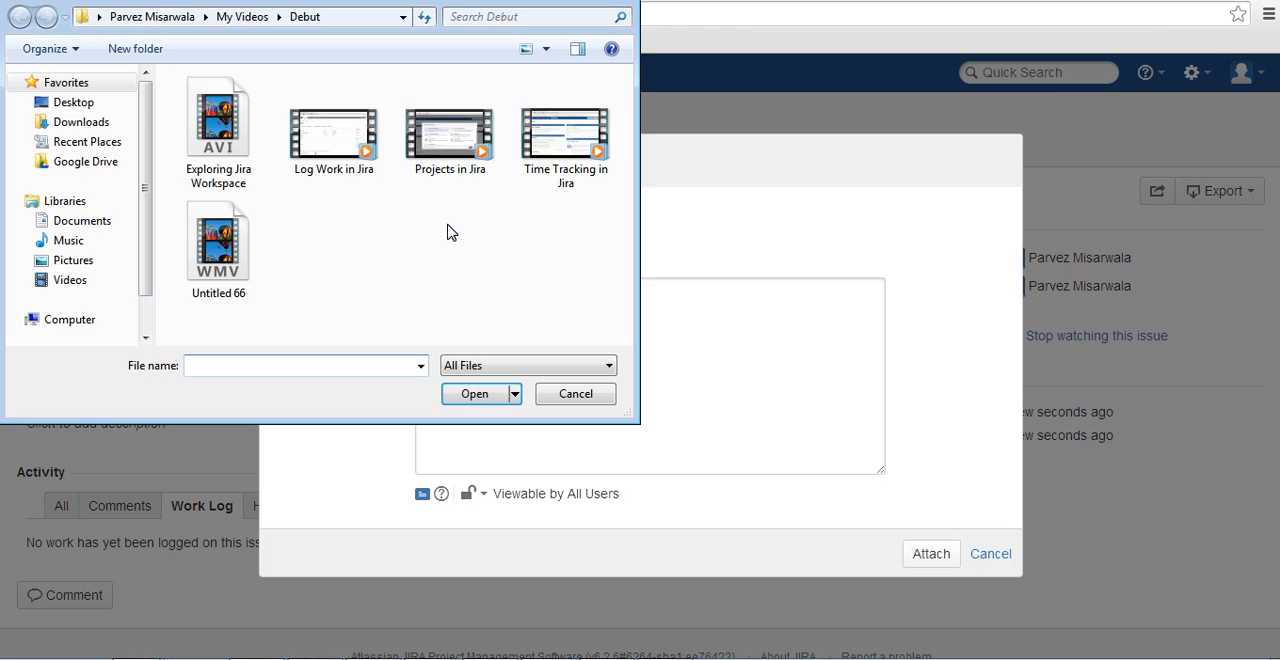
text(d)
key(Down)
key(Return)
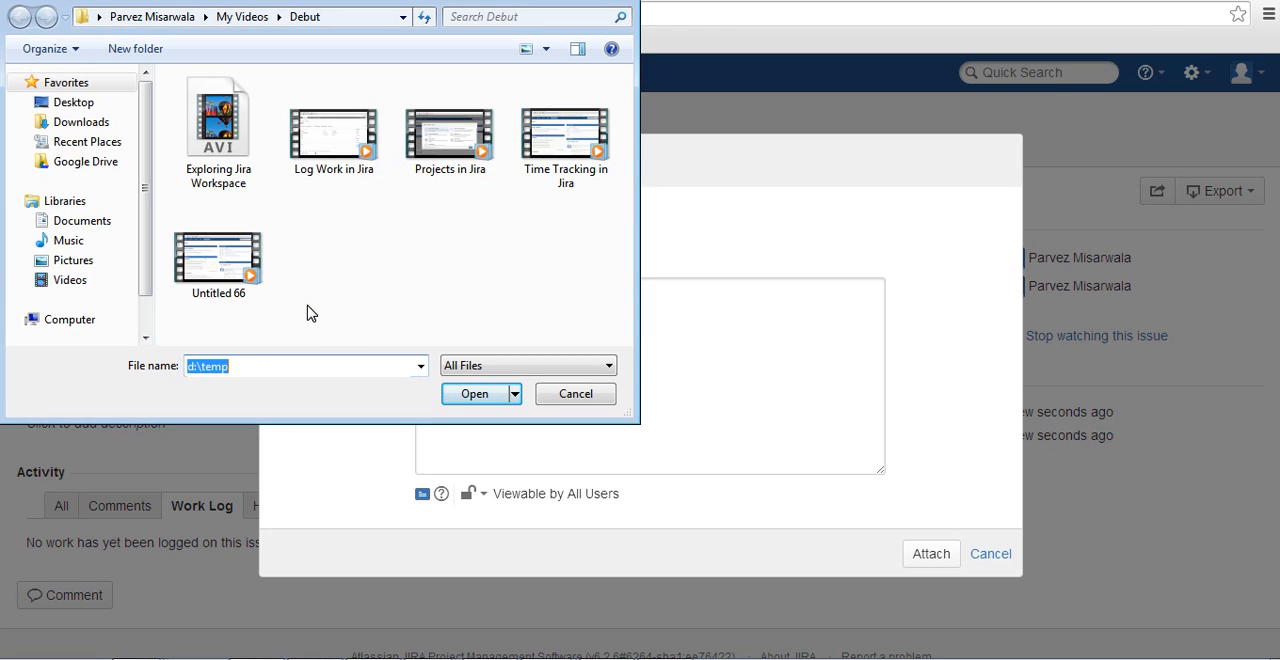
key(Return)
double_click(265, 259)
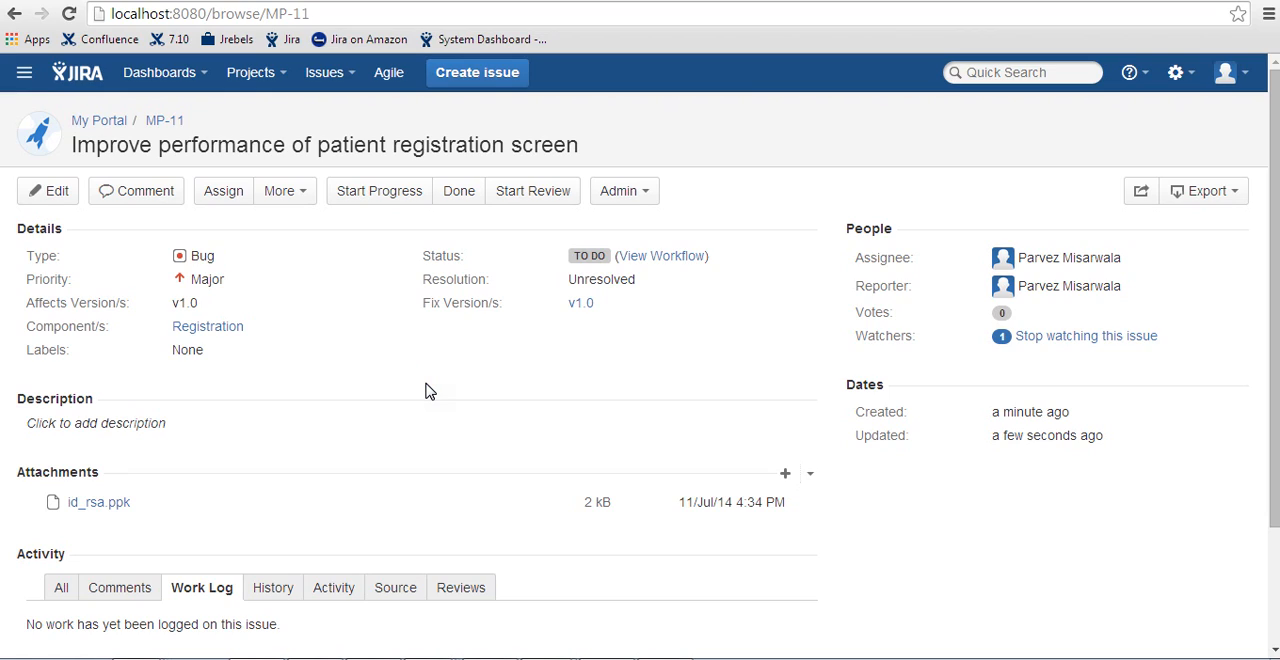
- Start a screenshot attachment for the issue and capture the error output area of the FishEye console window
click(290, 191)
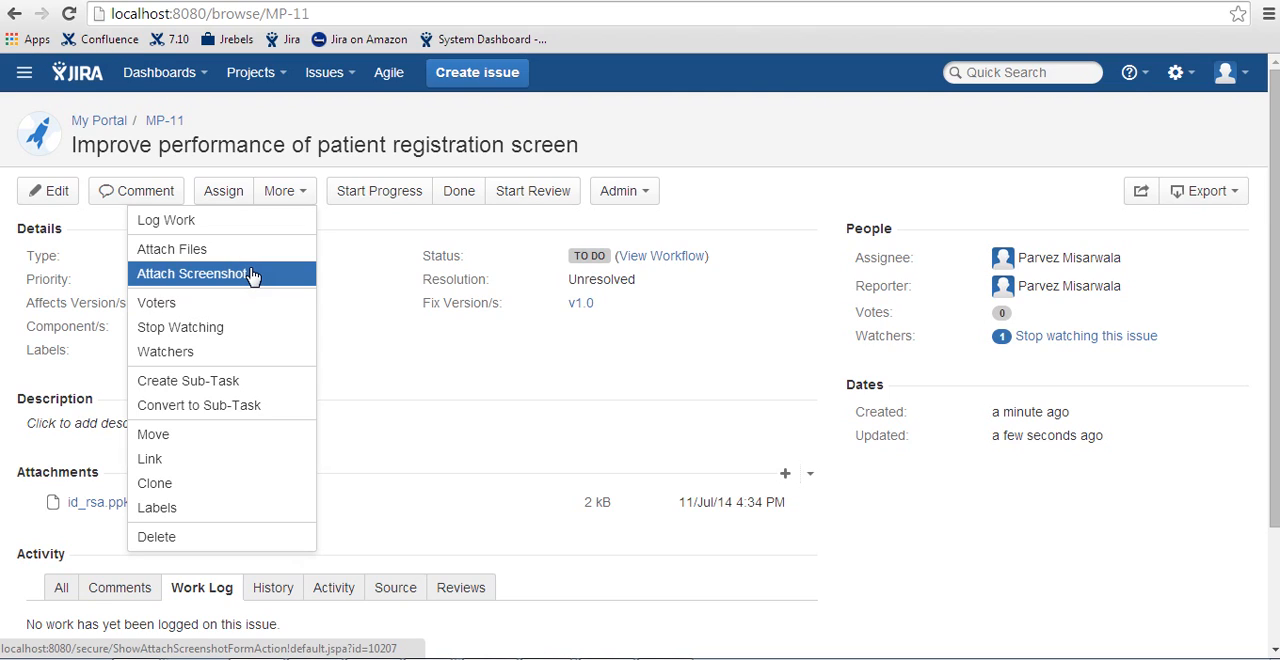
click(252, 277)
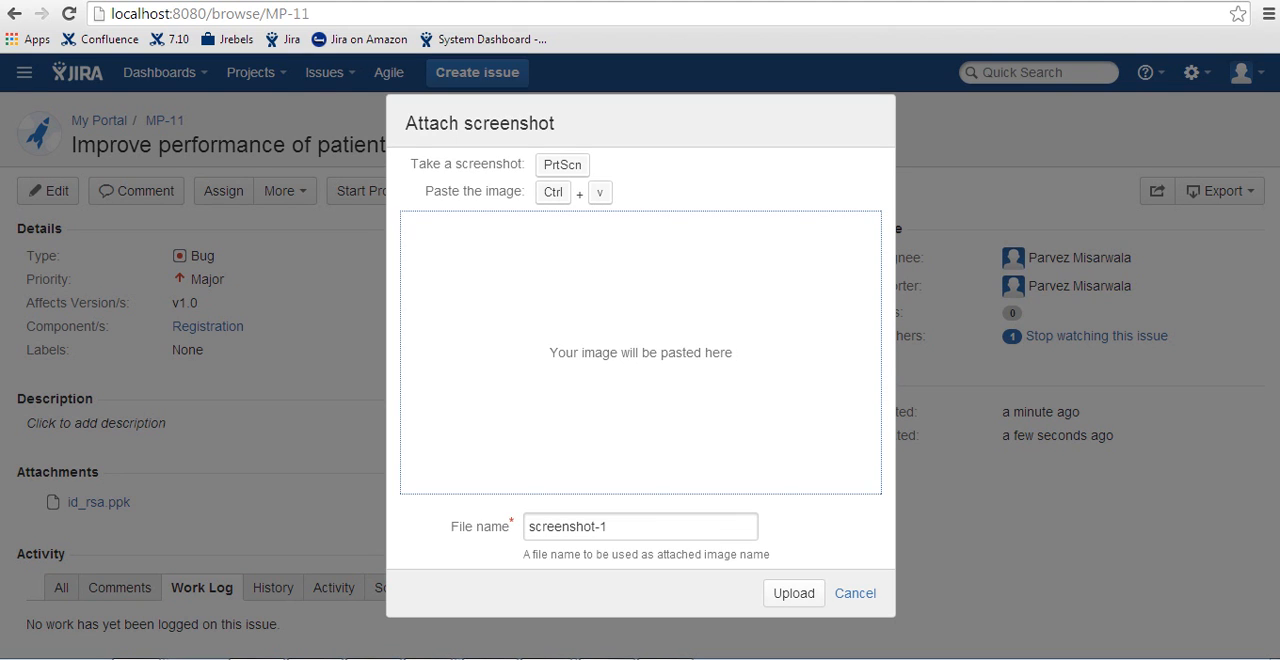
click(607, 659)
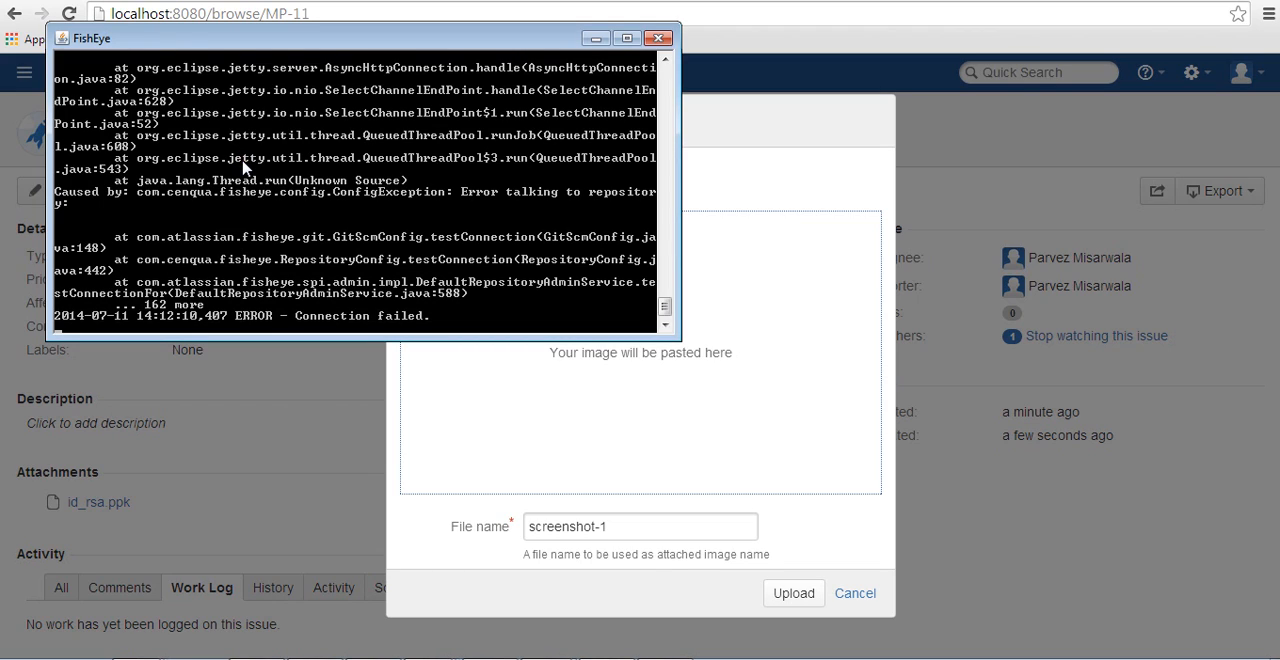
click(177, 137)
click(75, 69)
key(super+s)
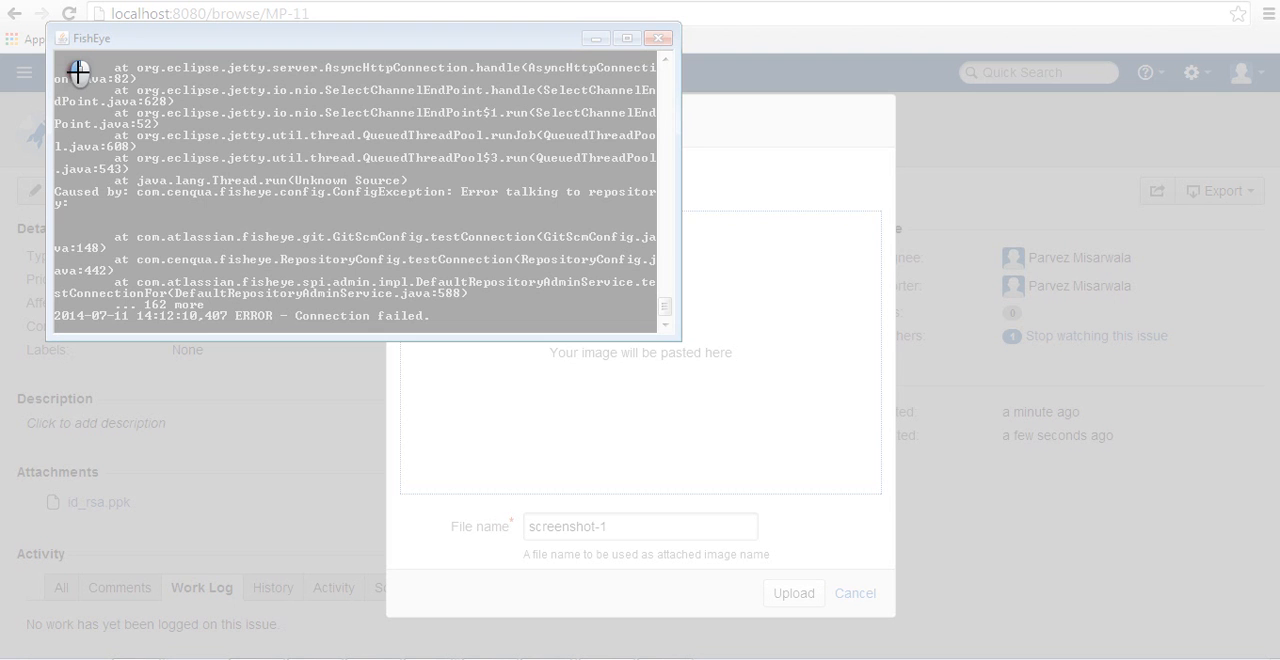
drag(77, 71, 655, 337)
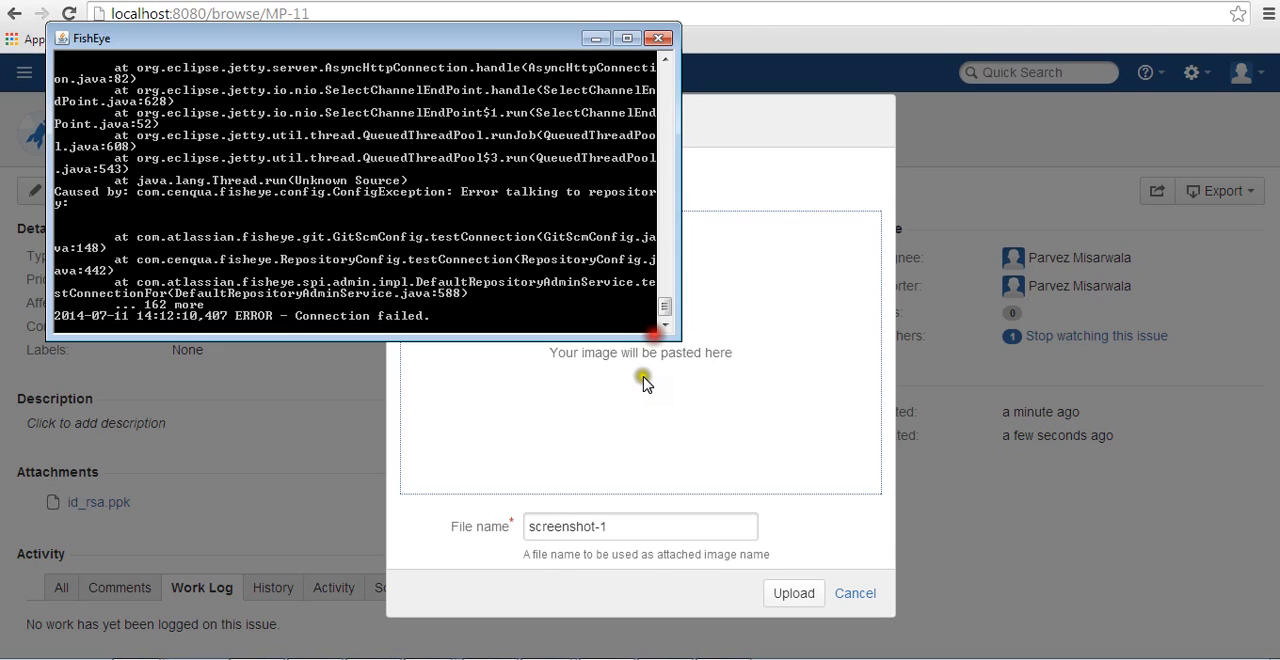
- Paste the captured console image into the screenshot attachment and upload it as screenshot-1
click(662, 400)
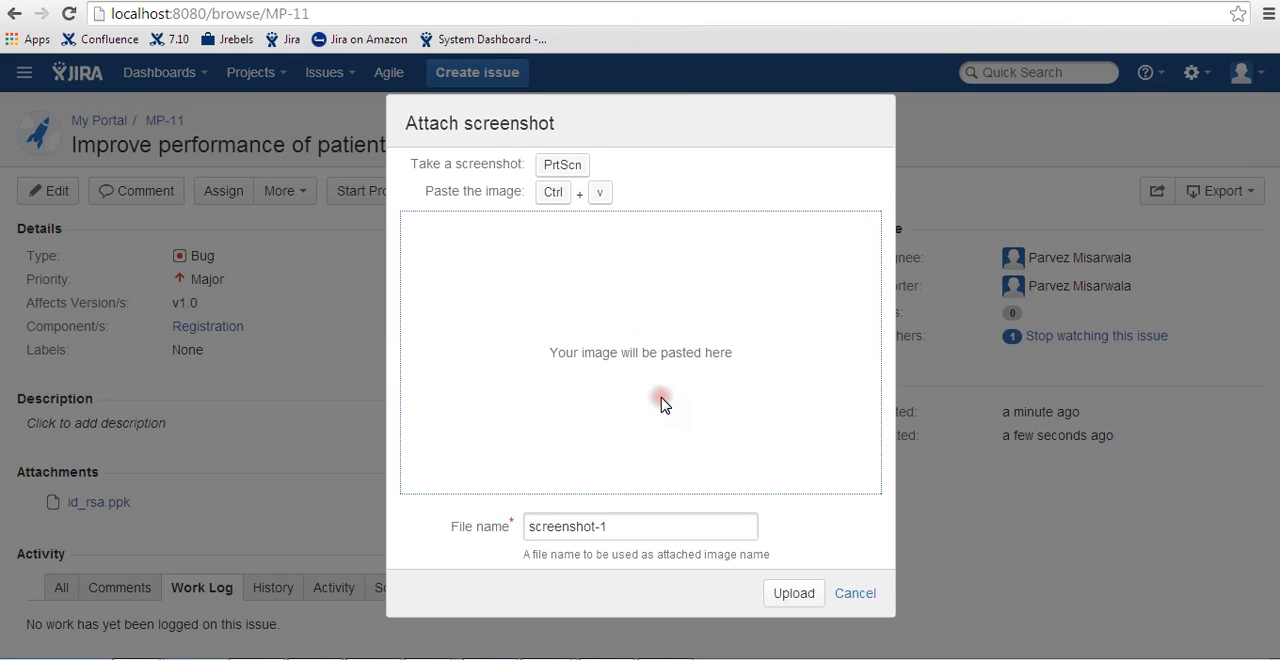
key(ctrl+v)
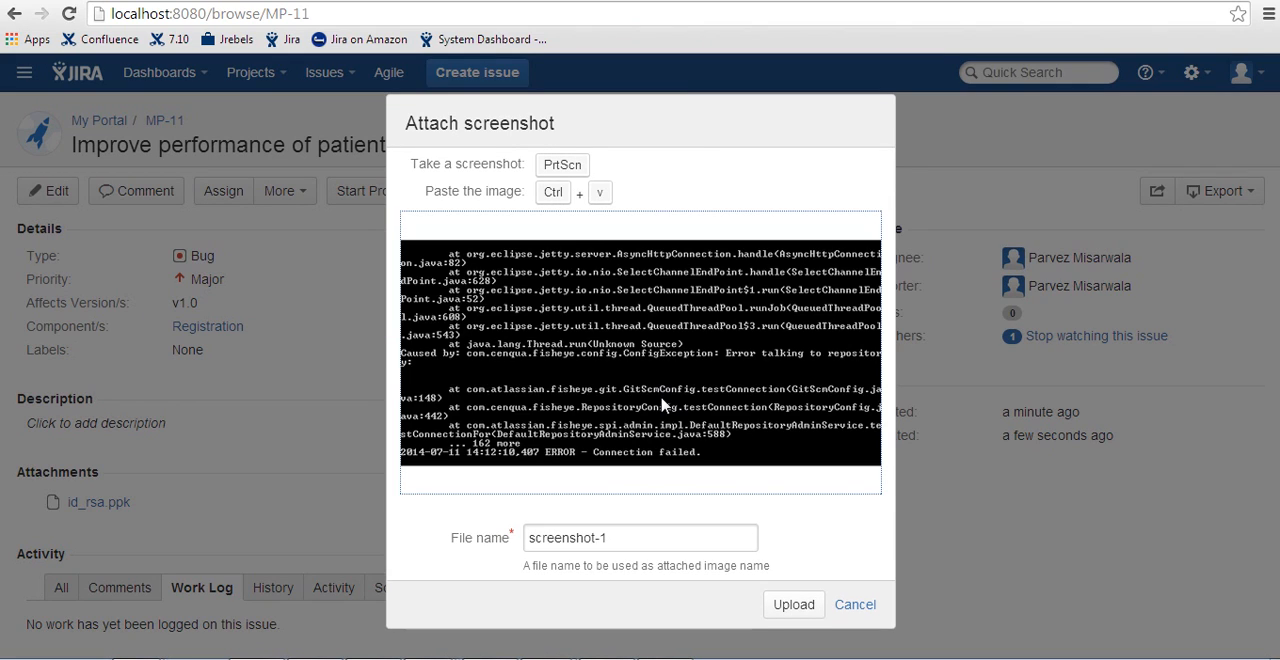
click(790, 604)
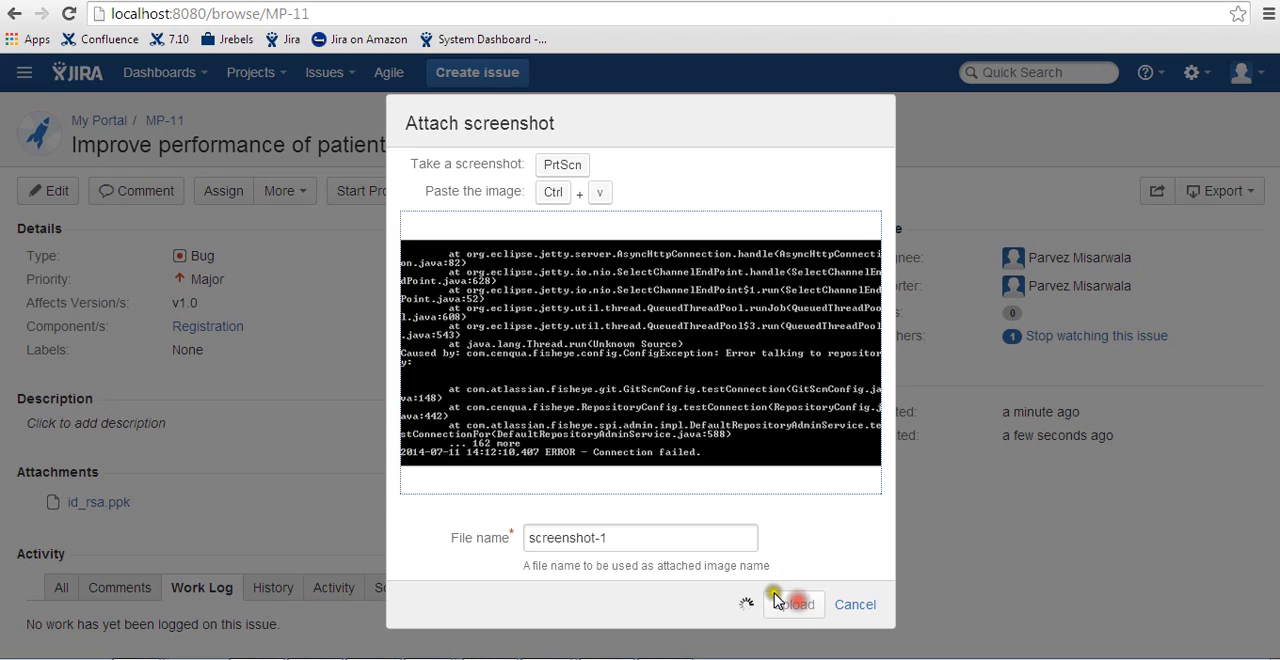
scroll(305, 487, down, 2)
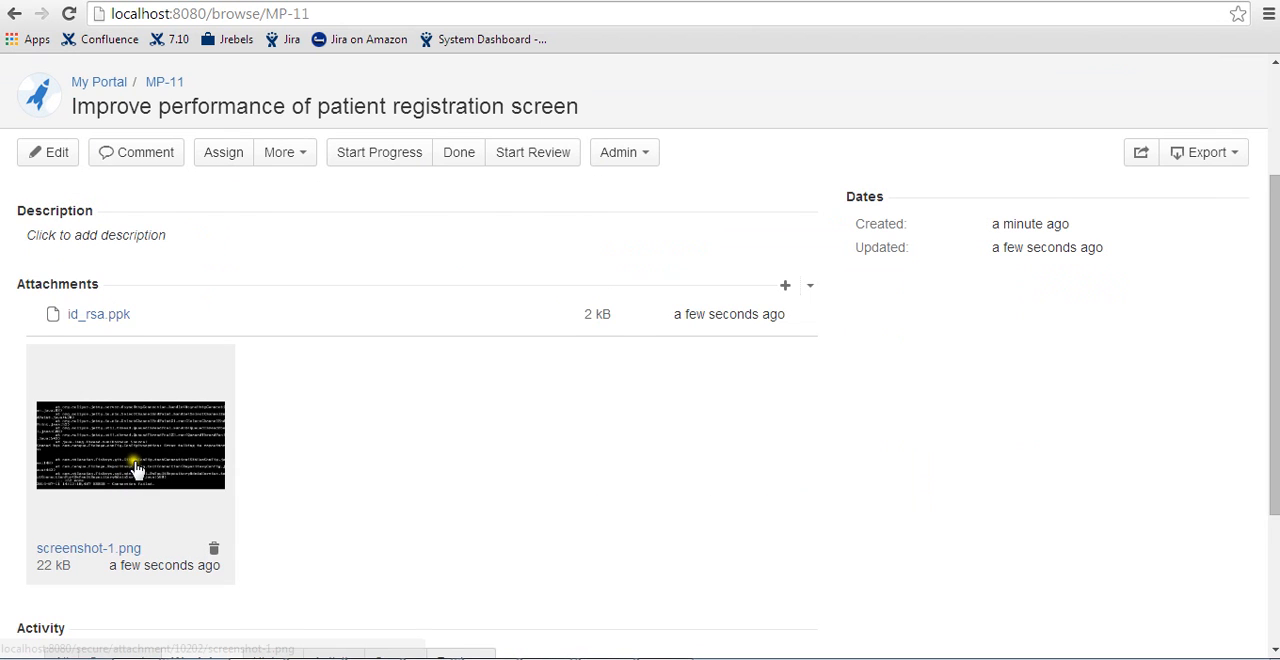
- Add another user to the issue's watch list and return to the issue
scroll(137, 470, up, 2)
click(281, 191)
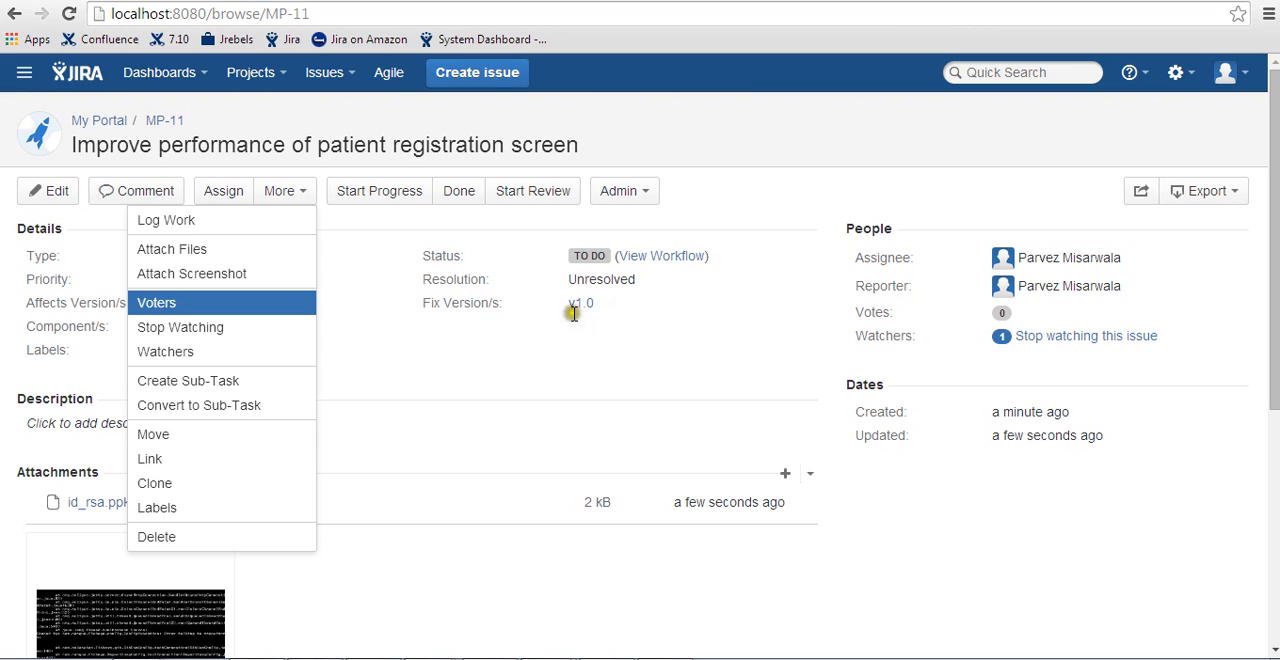
click(287, 304)
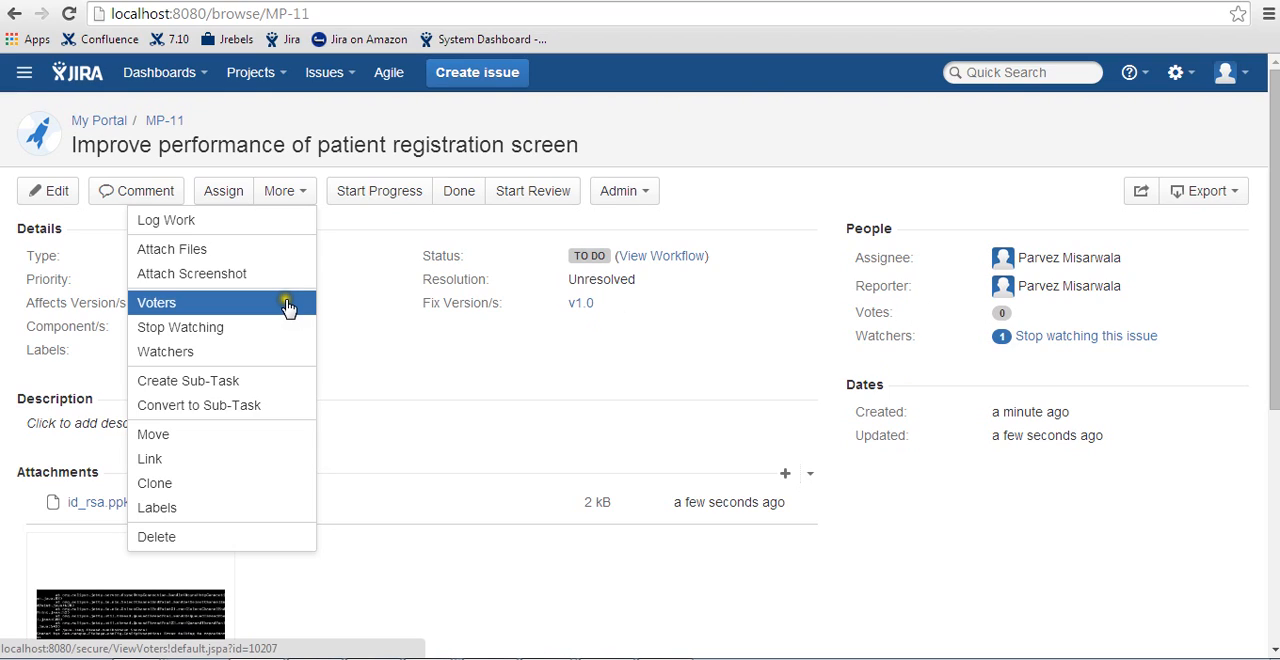
click(268, 354)
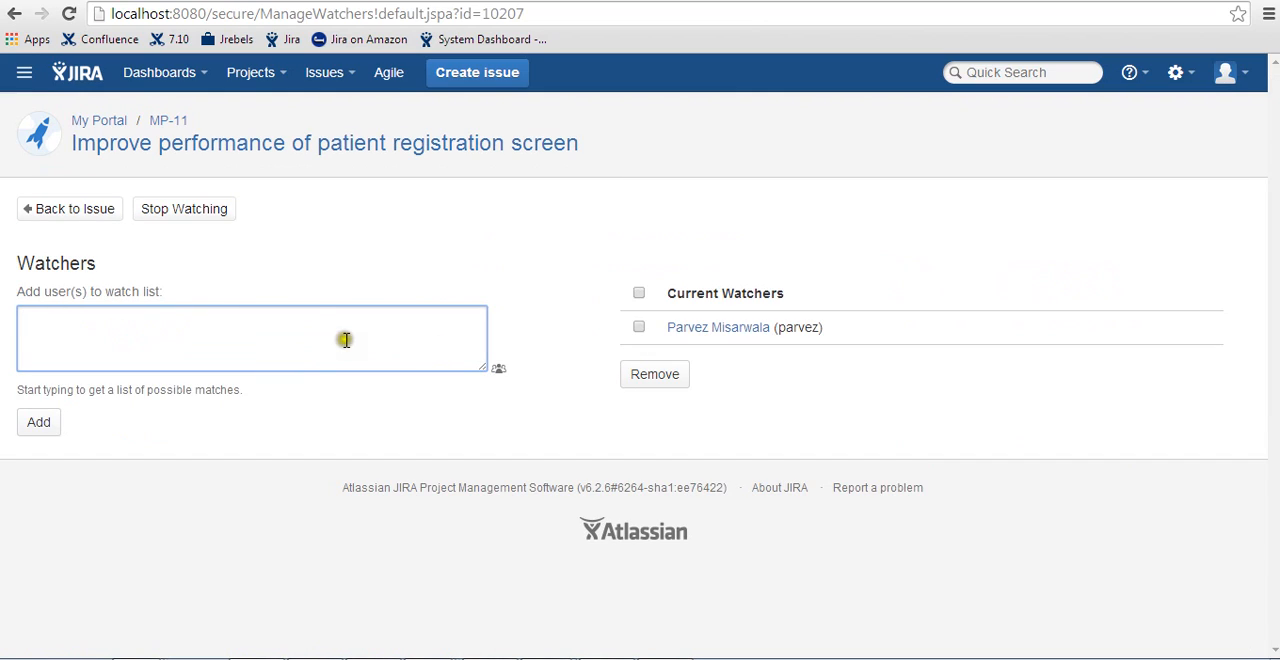
text(pled)
key(Return)
click(30, 426)
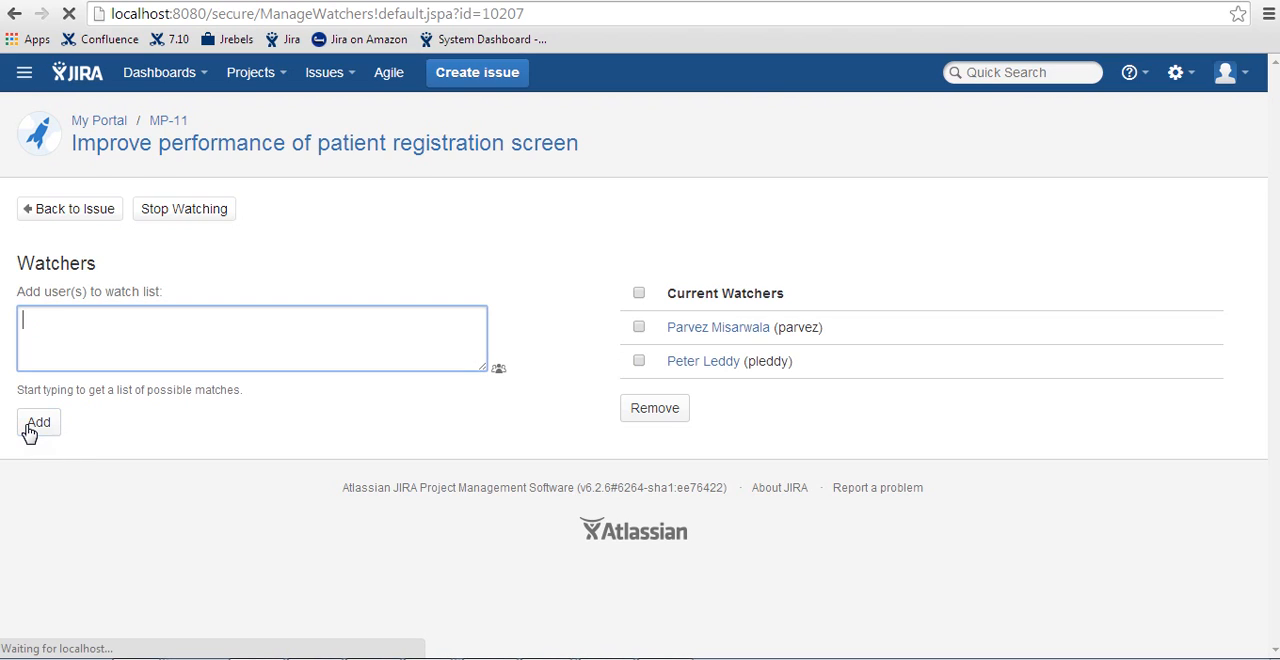
click(70, 212)
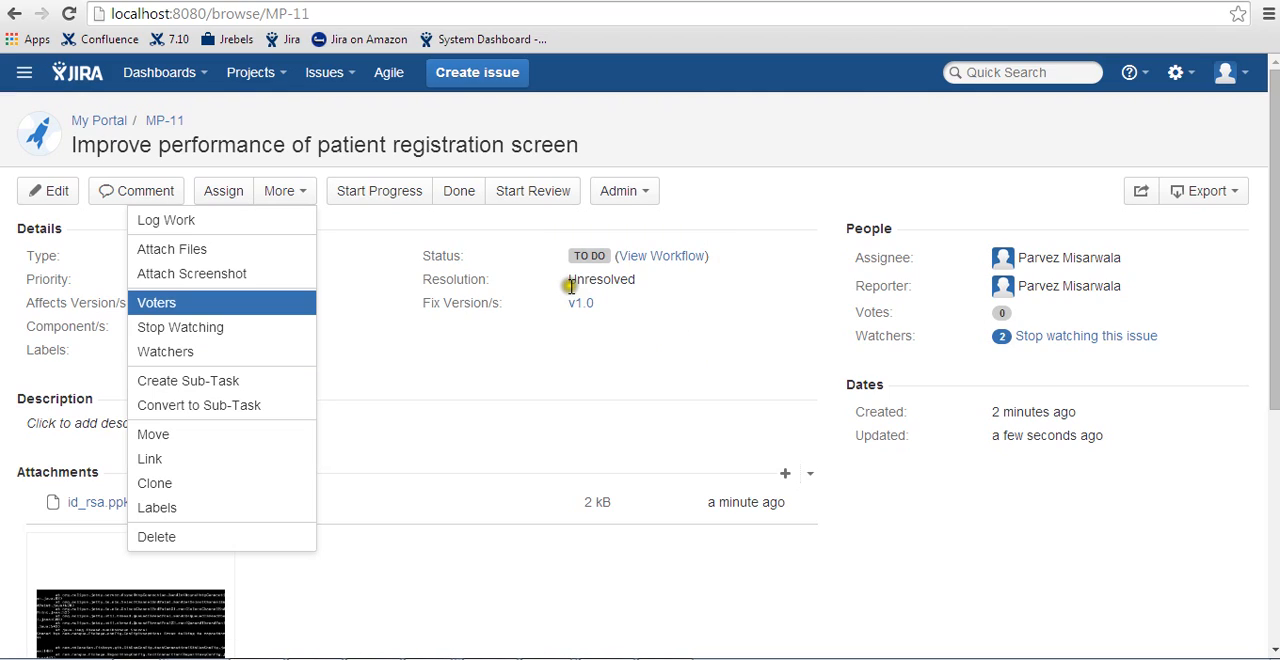
click(549, 354)
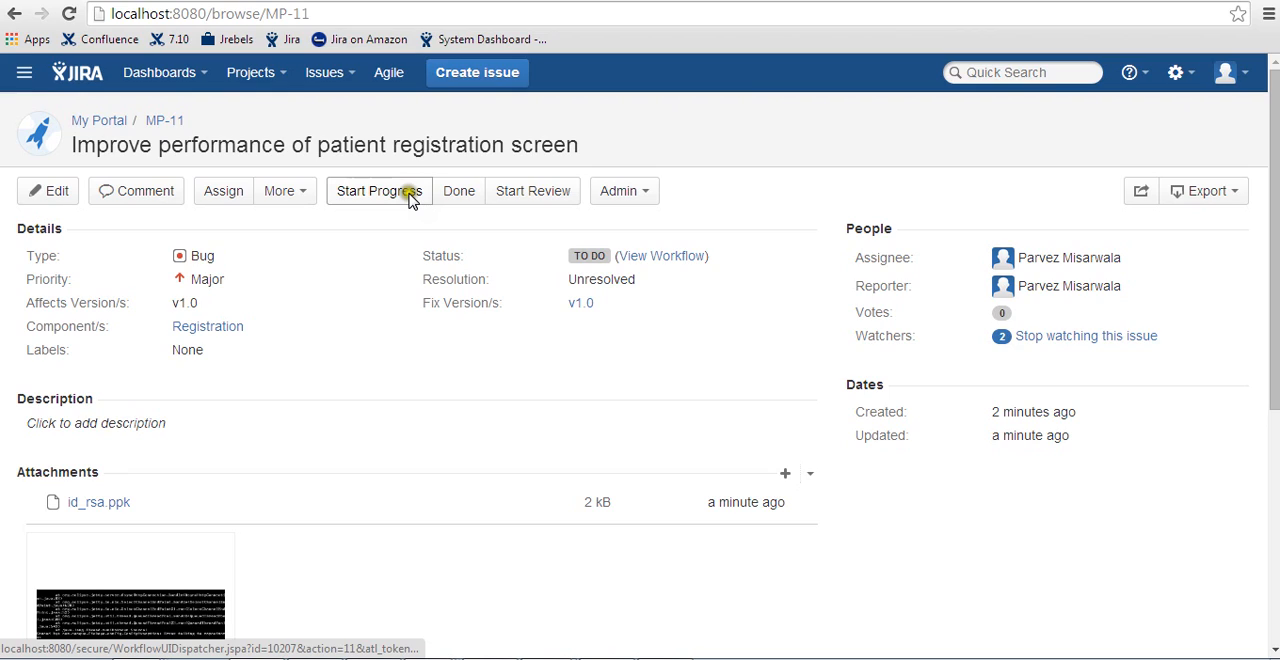
click(285, 191)
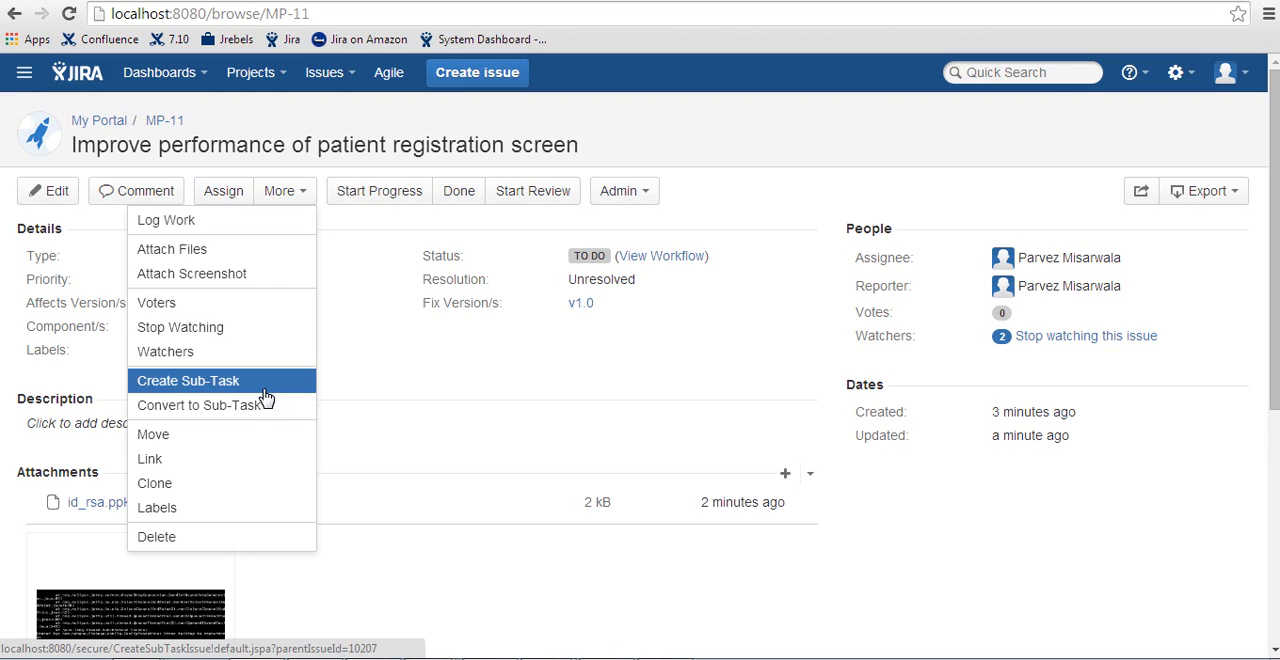
click(434, 392)
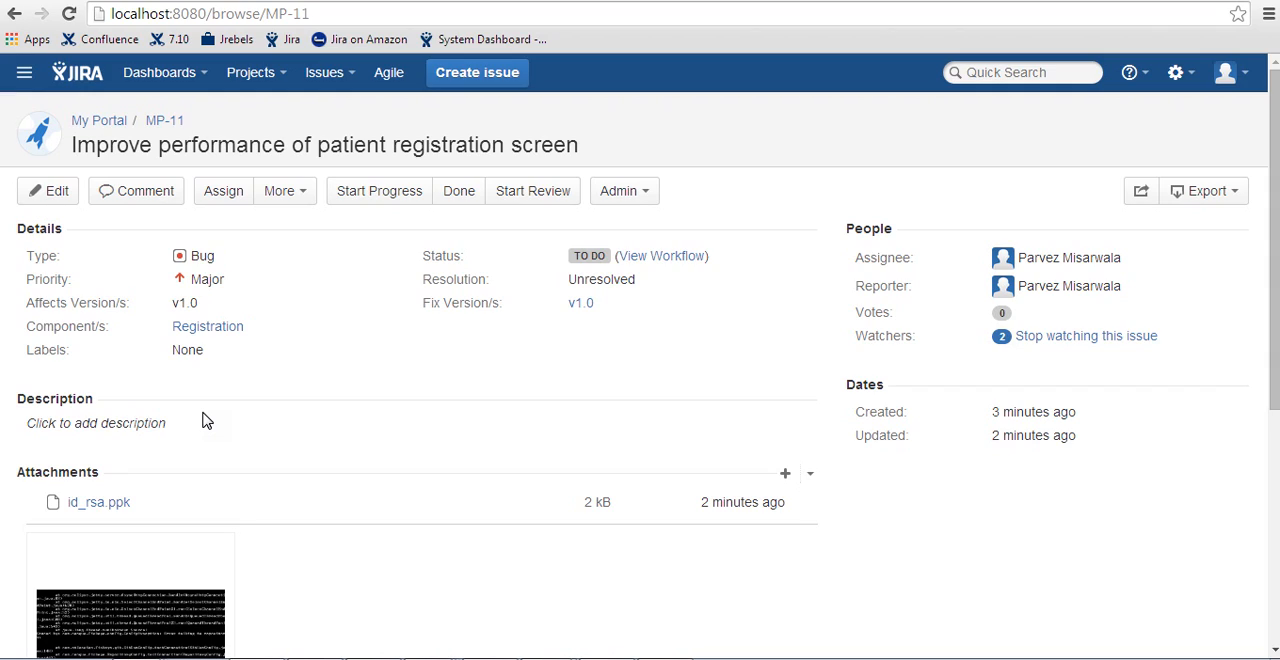
click(252, 148)
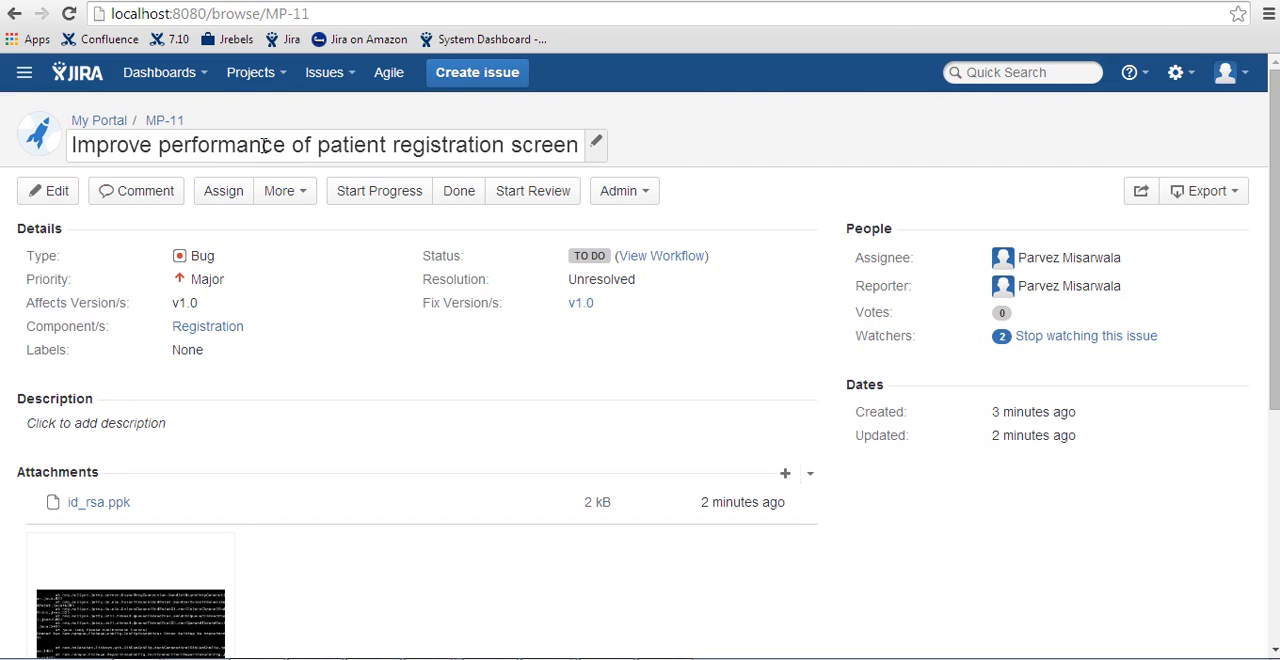
click(260, 206)
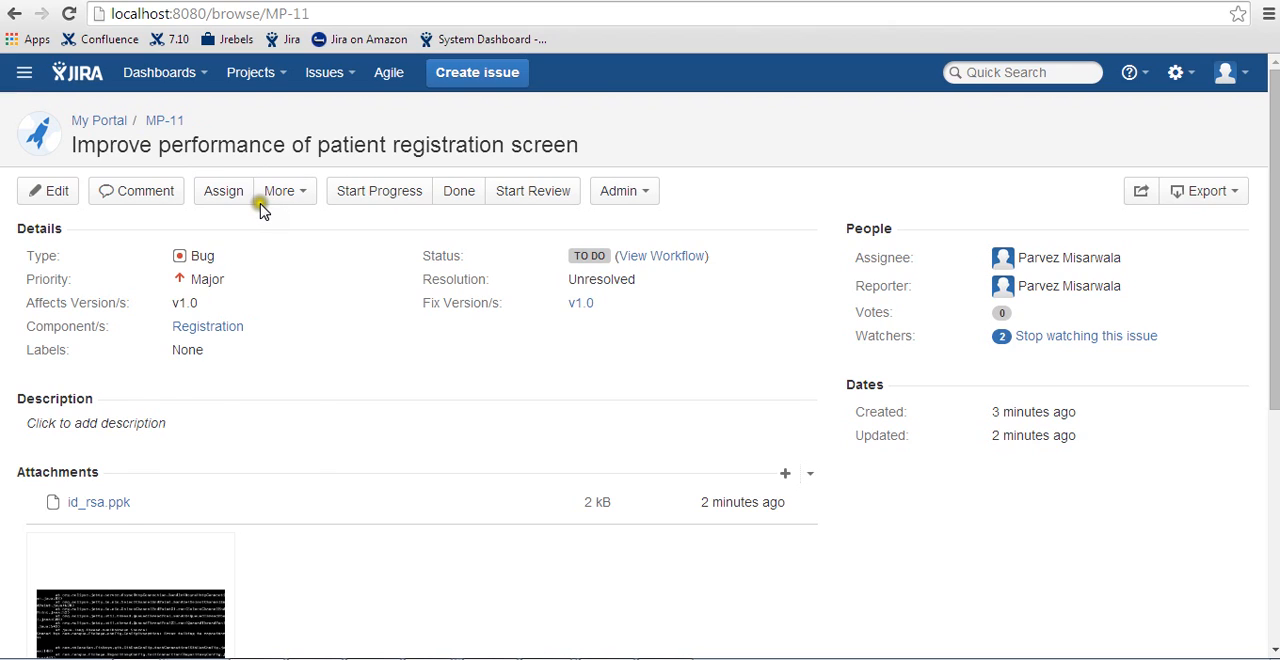
- Create a sub-task of type Sub-task under MP-11 with the summary "Review profiles"
click(280, 190)
click(263, 383)
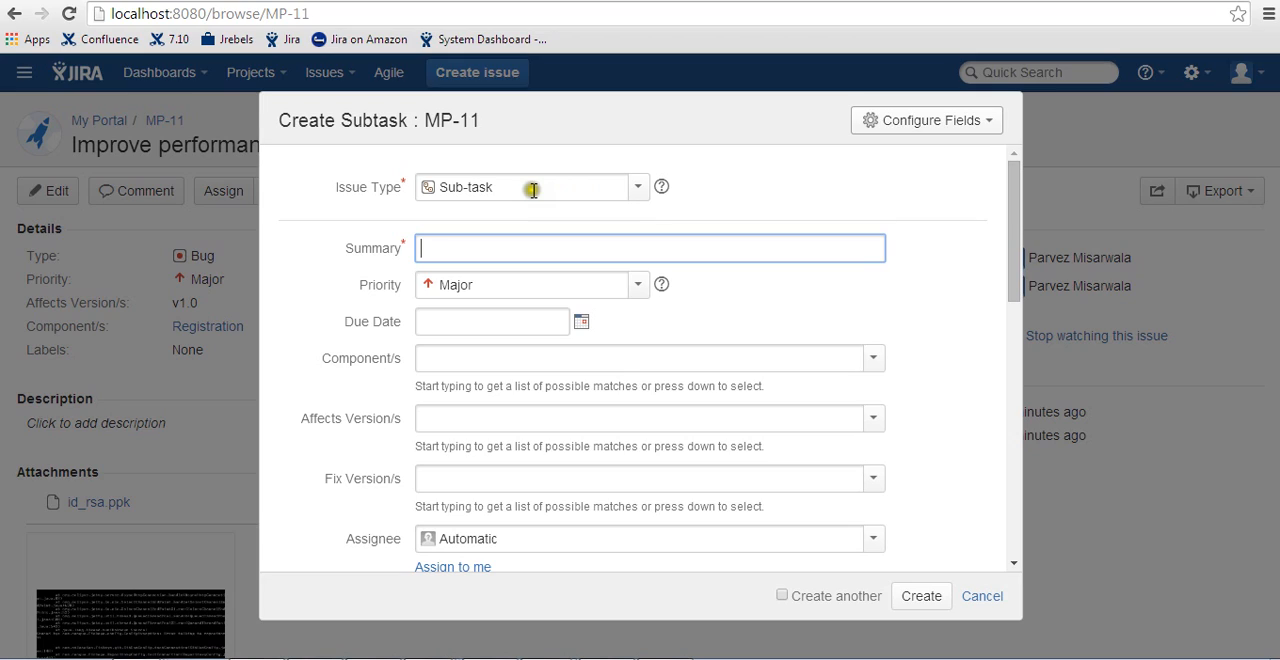
click(638, 188)
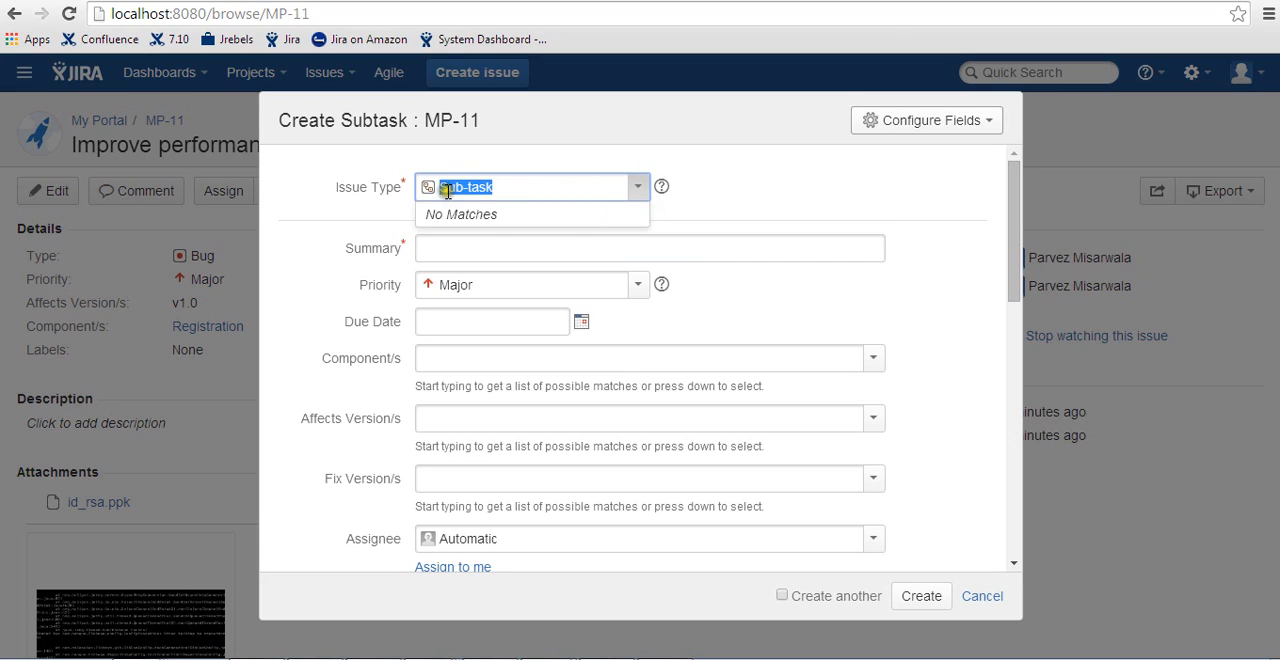
click(366, 205)
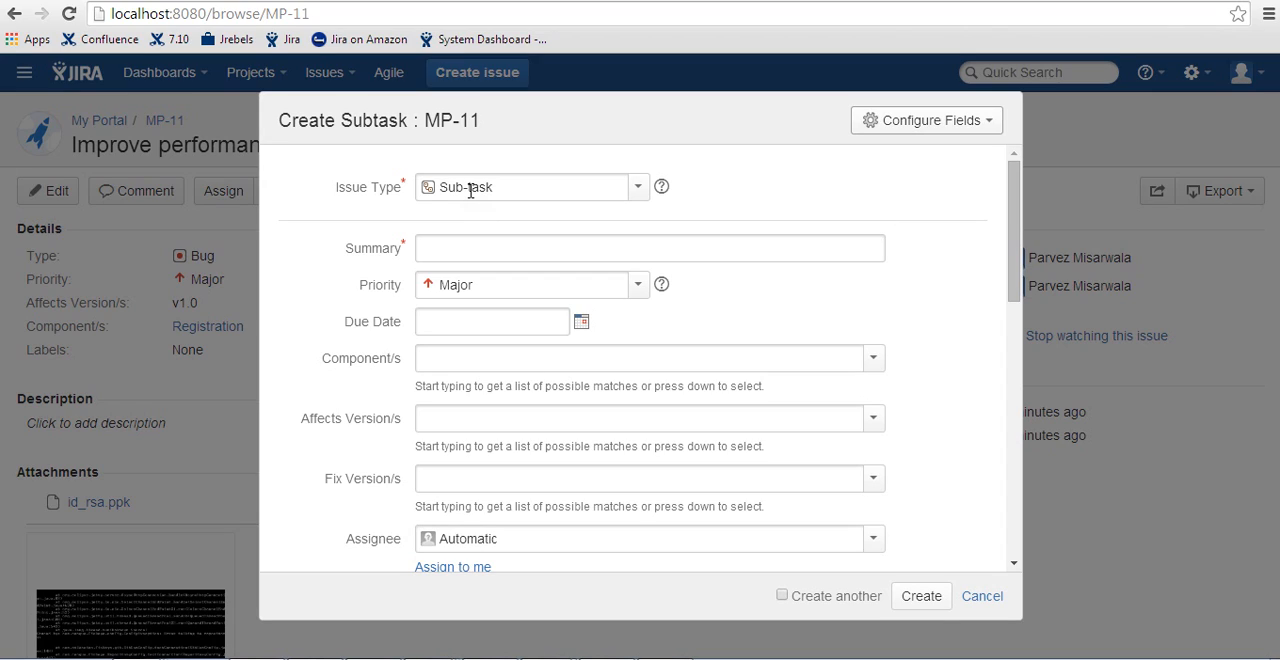
click(459, 254)
text(Database )
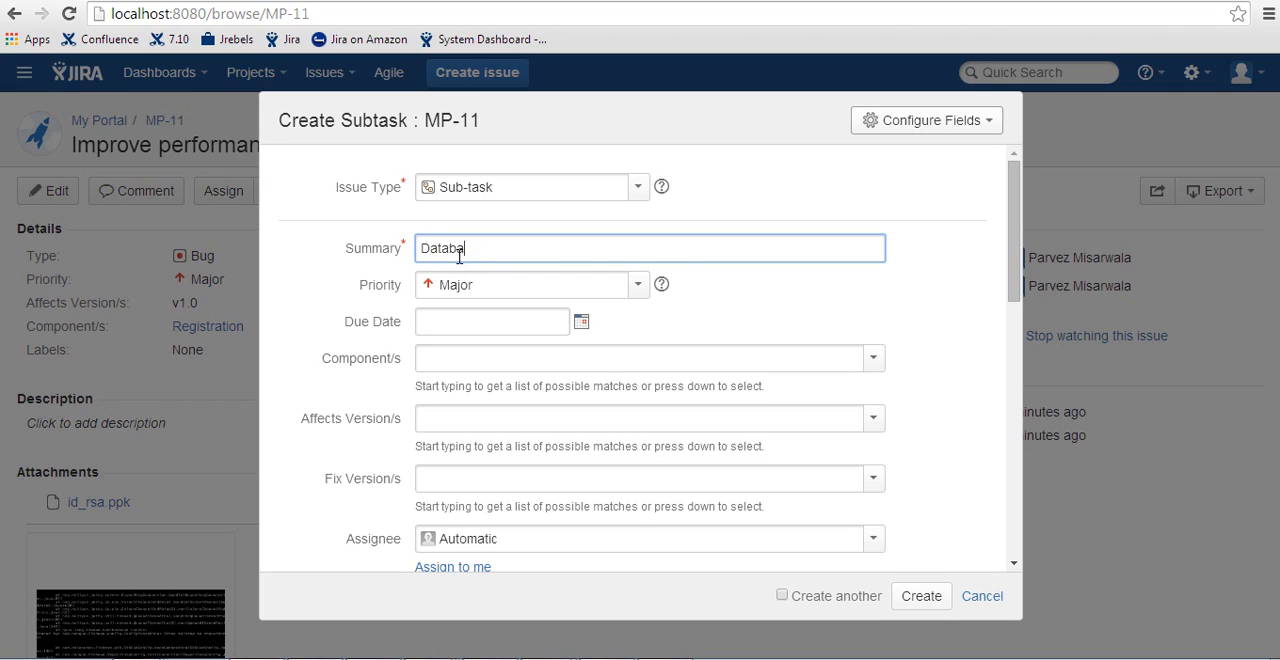
text(pro)
key(ctrl+a)
text(Review profiles)
click(924, 595)
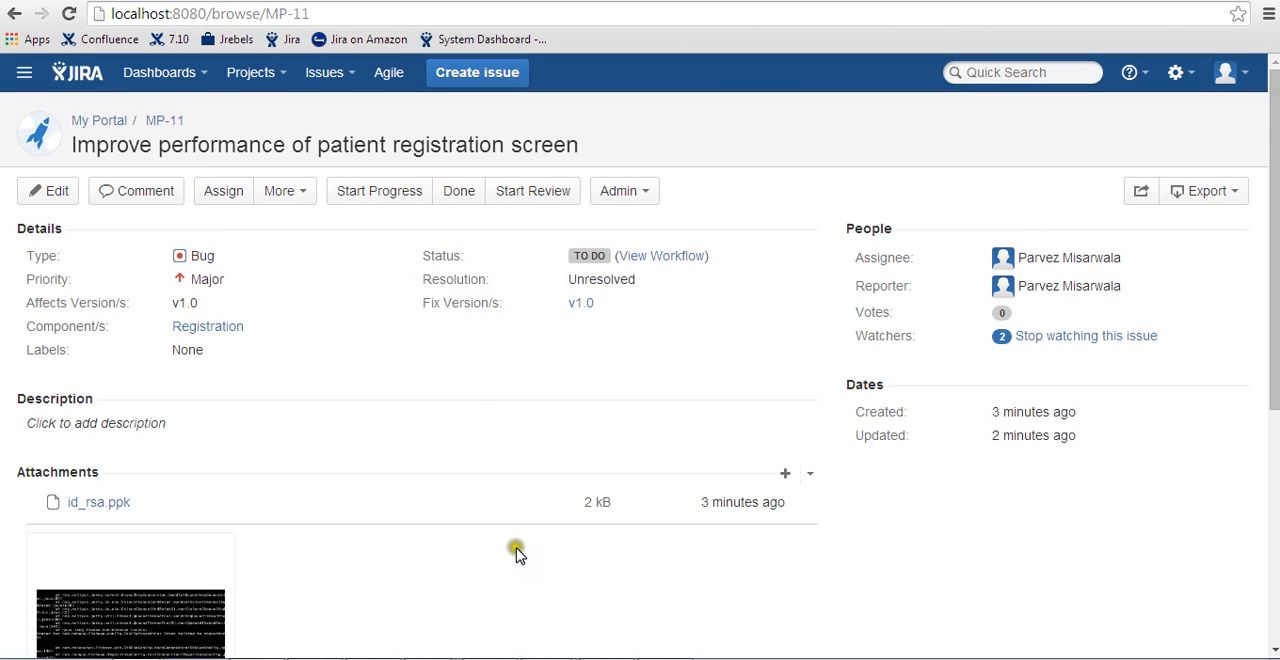
- Create another sub-task under MP-11 with the summary "Review database calls"
click(280, 191)
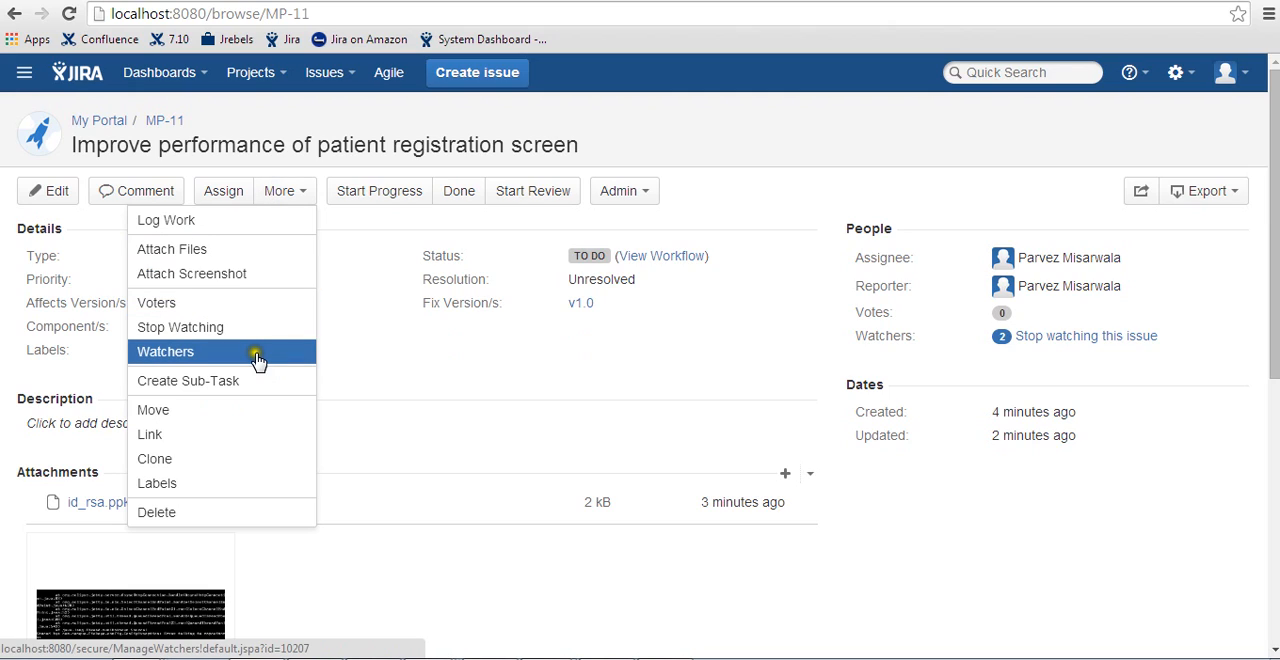
click(215, 381)
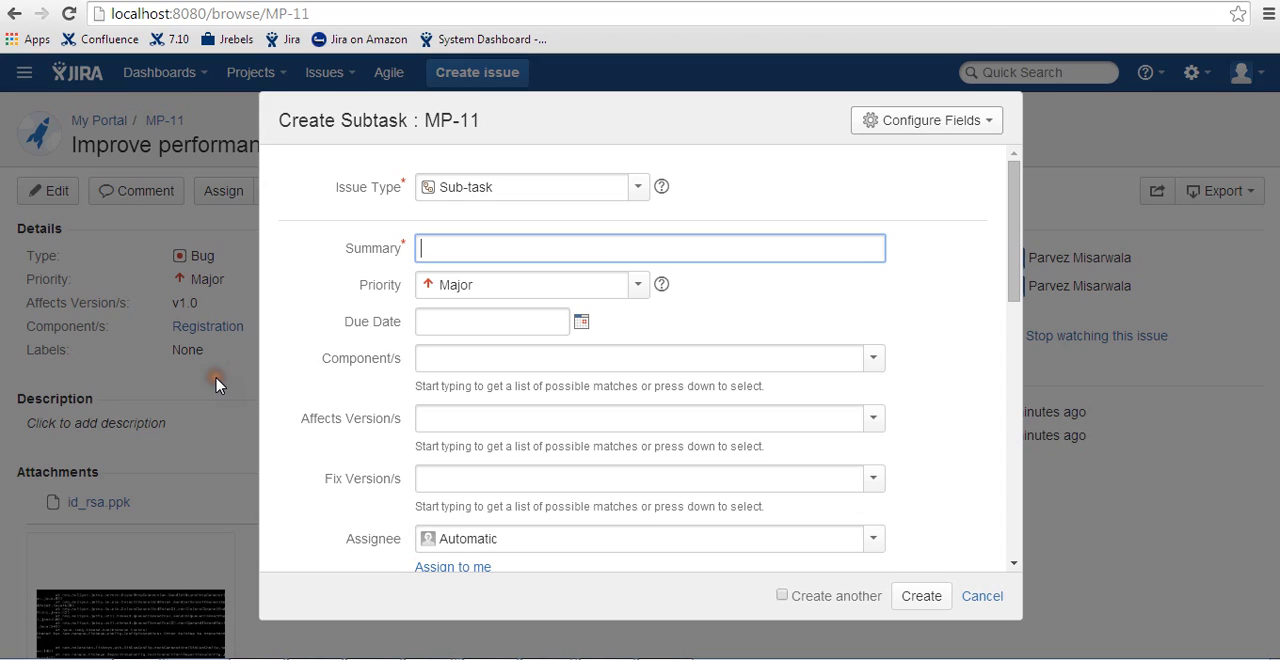
text(Review database calls)
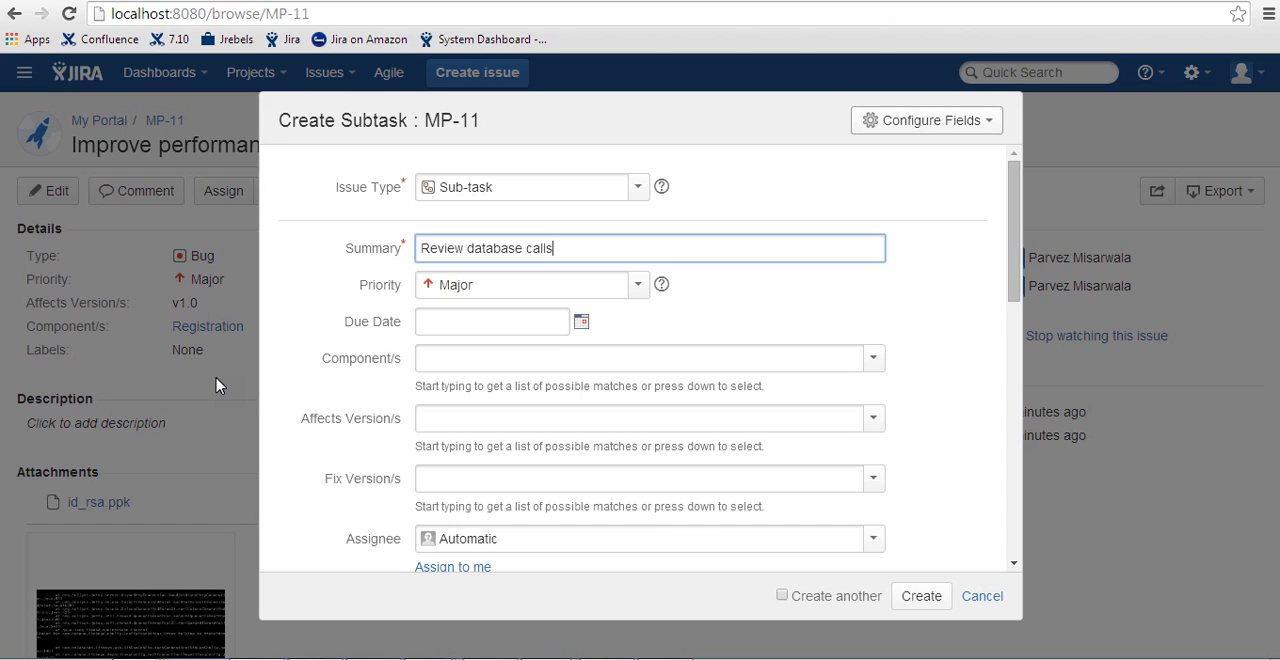
key(Return)
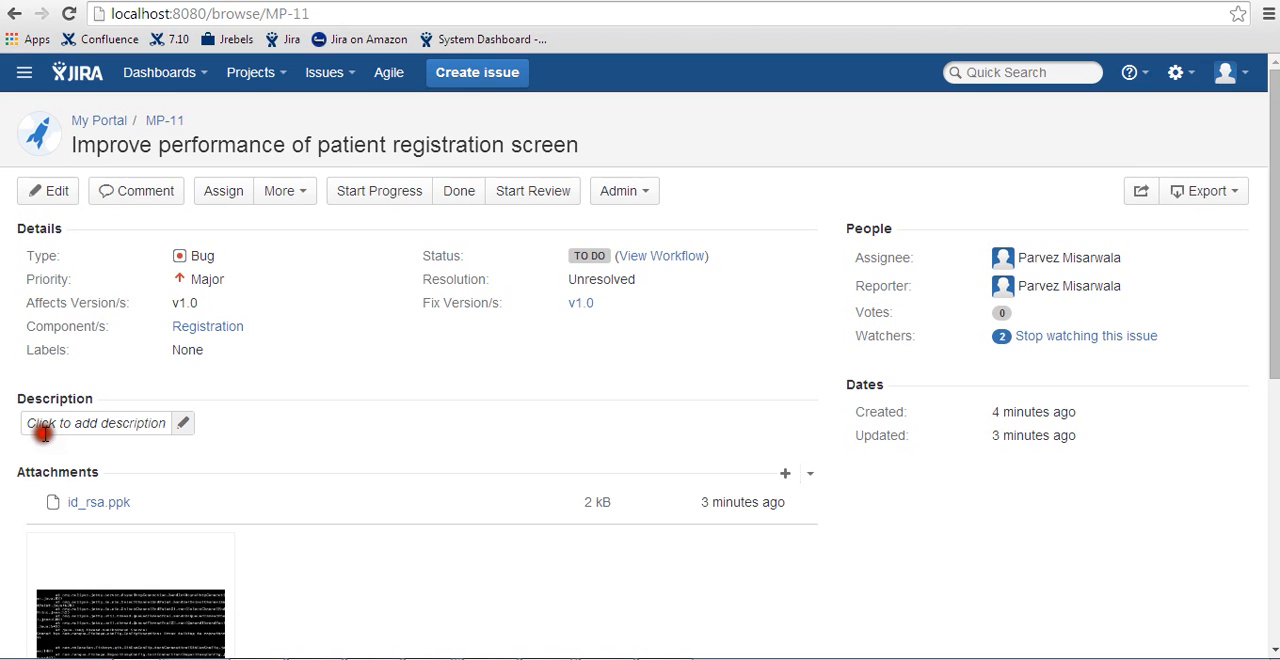
- Examine the issue's sub-task list and the actions offered for the Review profiles sub-task
scroll(300, 400, down, 5)
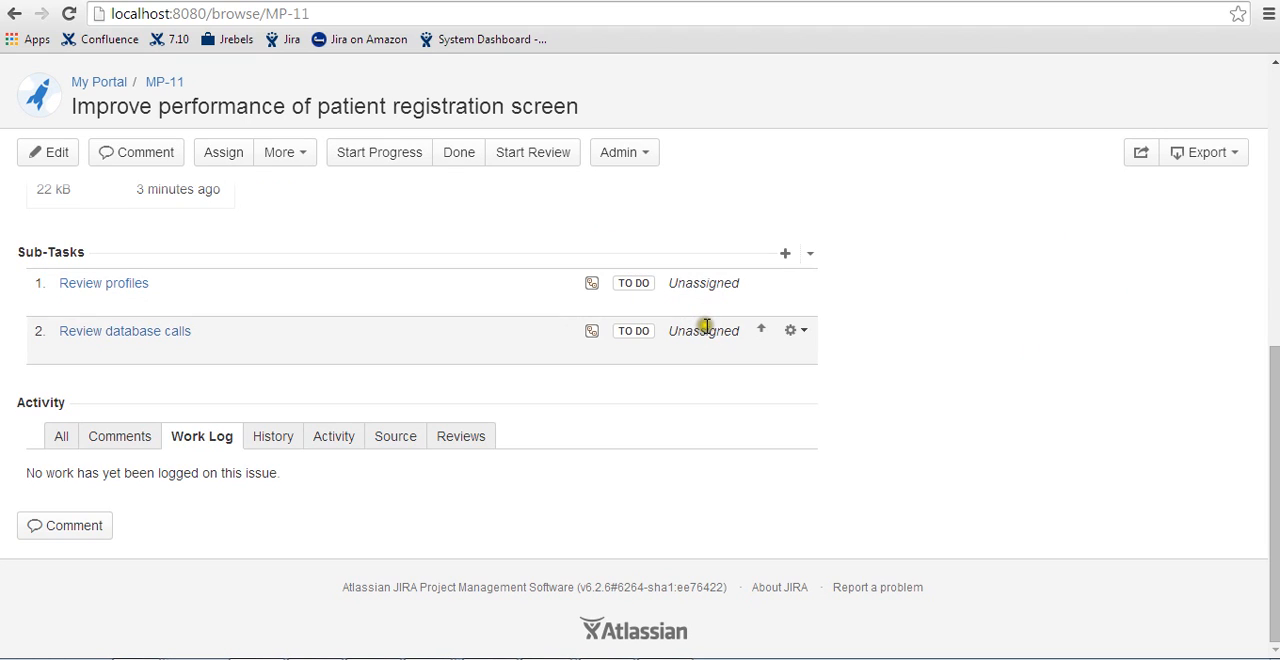
click(794, 284)
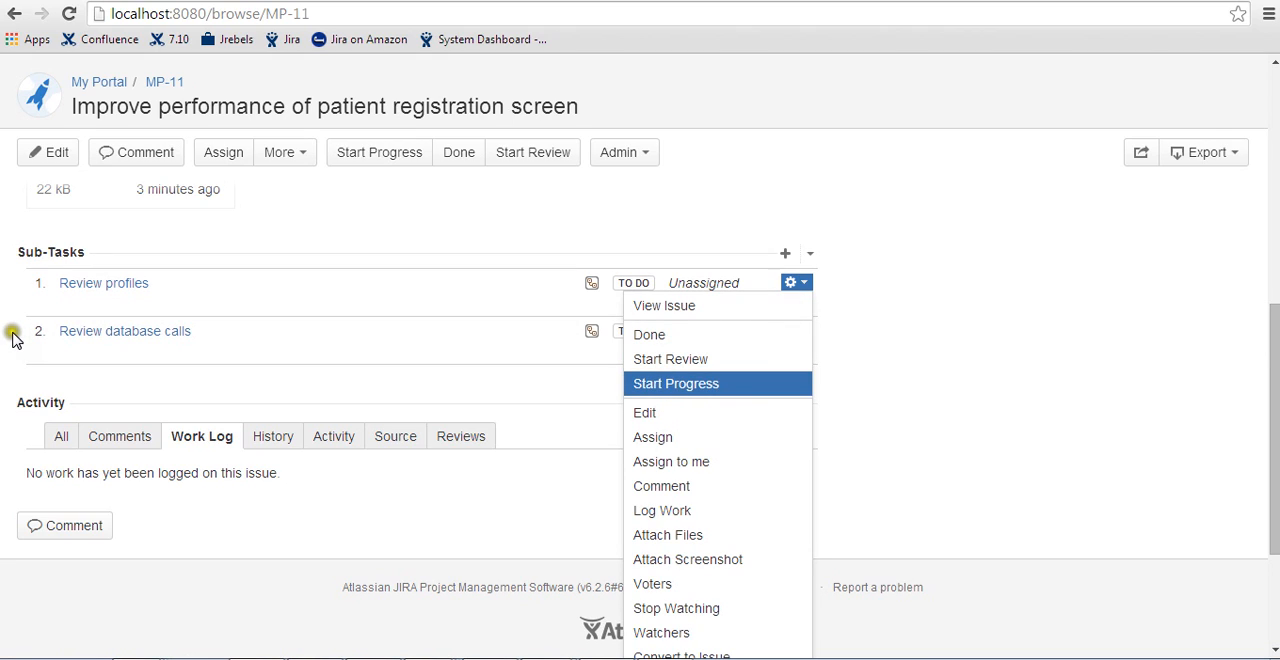
click(454, 242)
scroll(452, 245, up, 5)
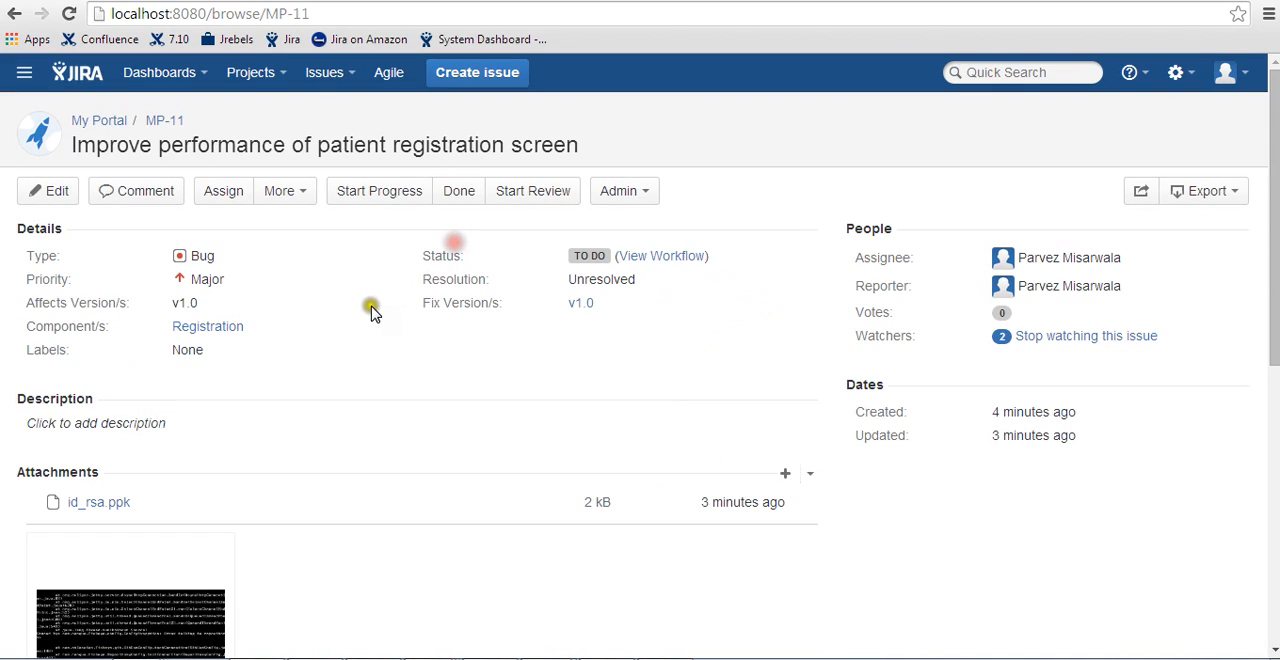
- Start moving the issue MP-11 and choose Financial Management System as its new project
click(276, 195)
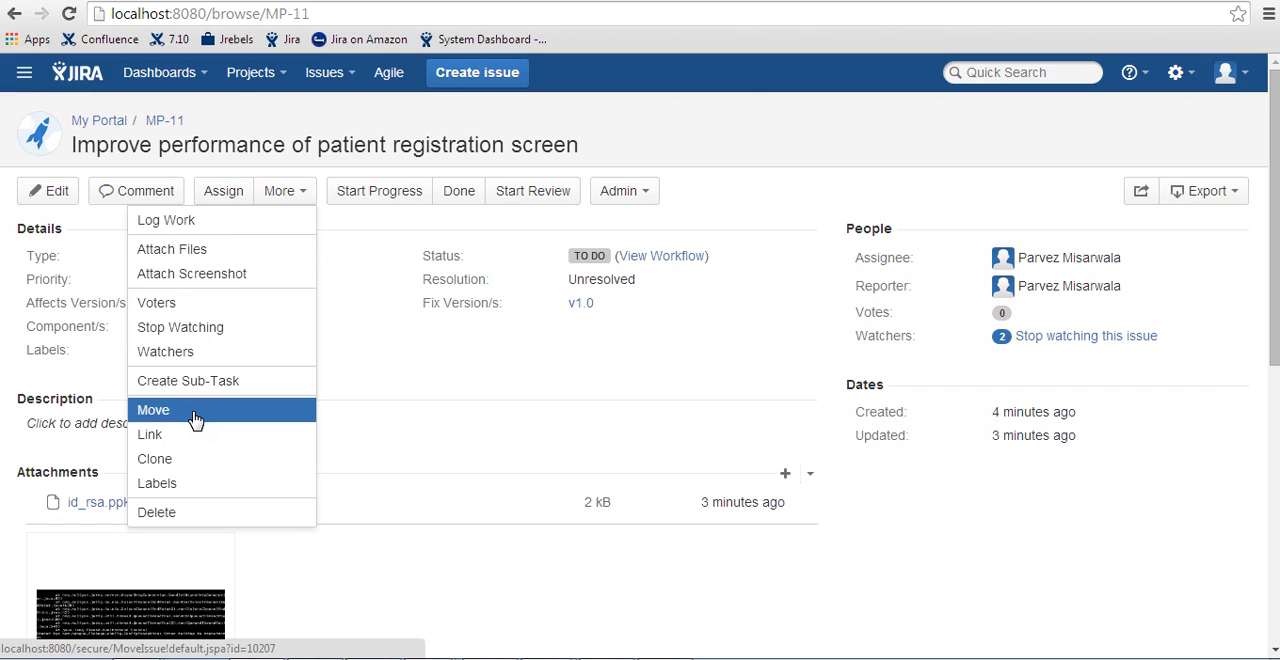
click(195, 420)
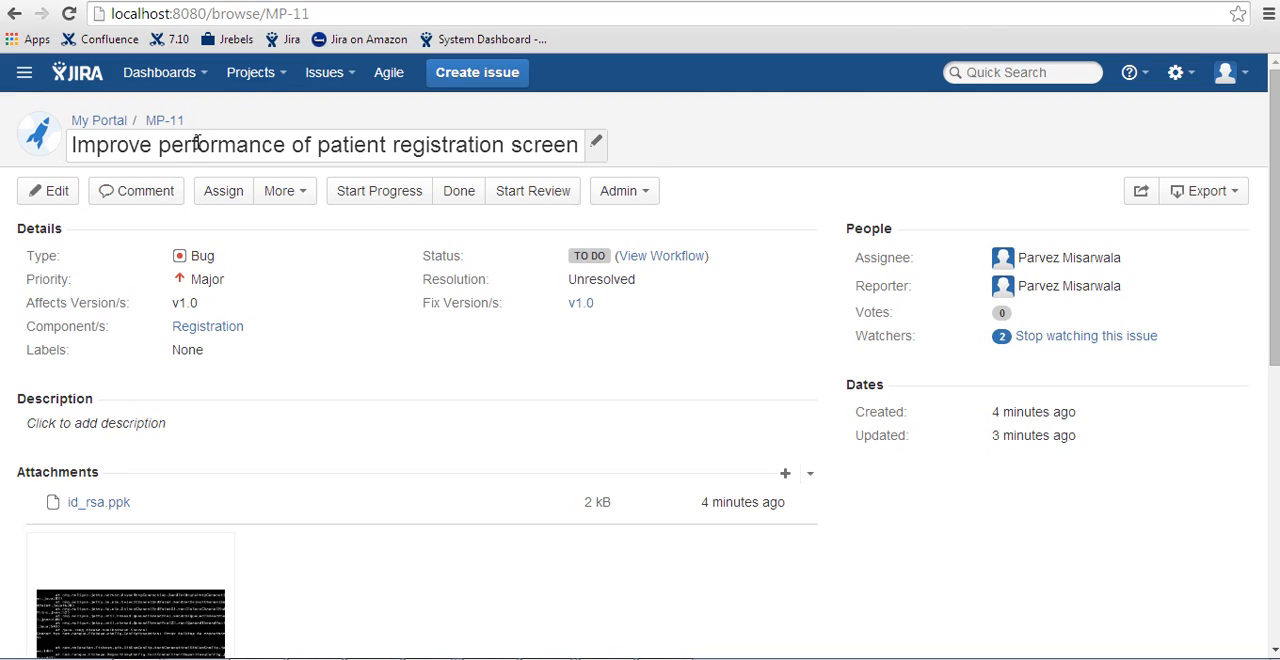
click(286, 199)
click(255, 408)
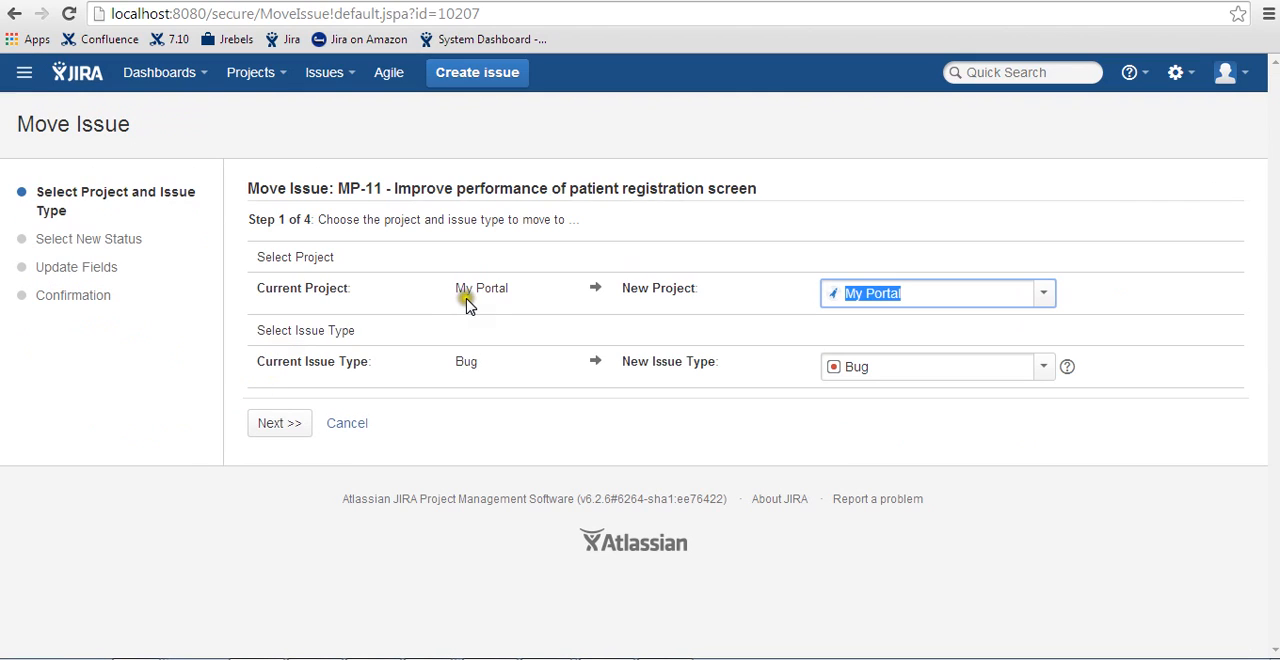
click(1044, 296)
click(1010, 375)
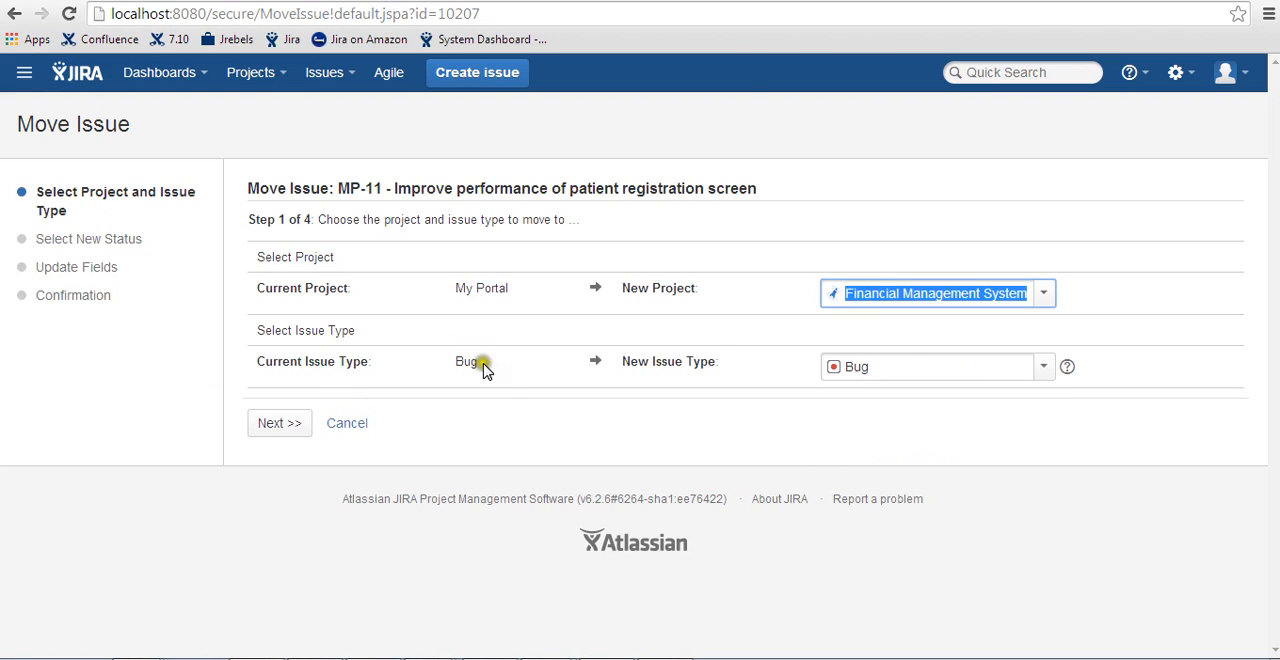
- Try to continue the move with Story as the new issue type
click(1043, 368)
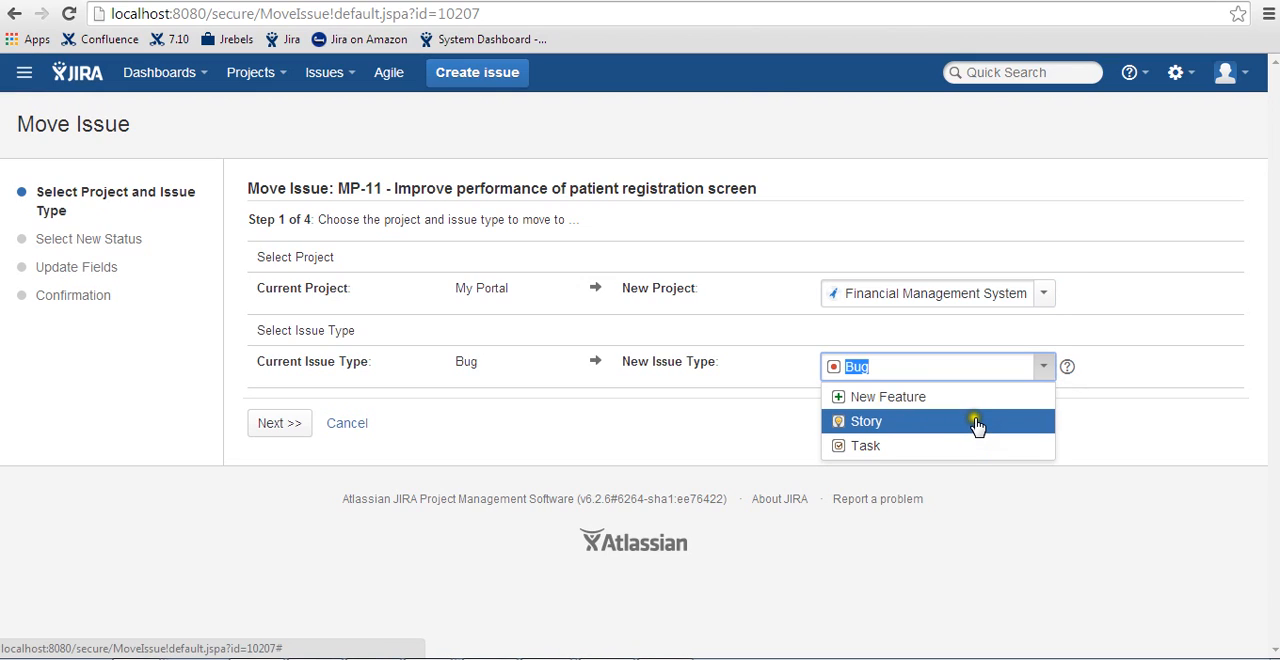
click(975, 424)
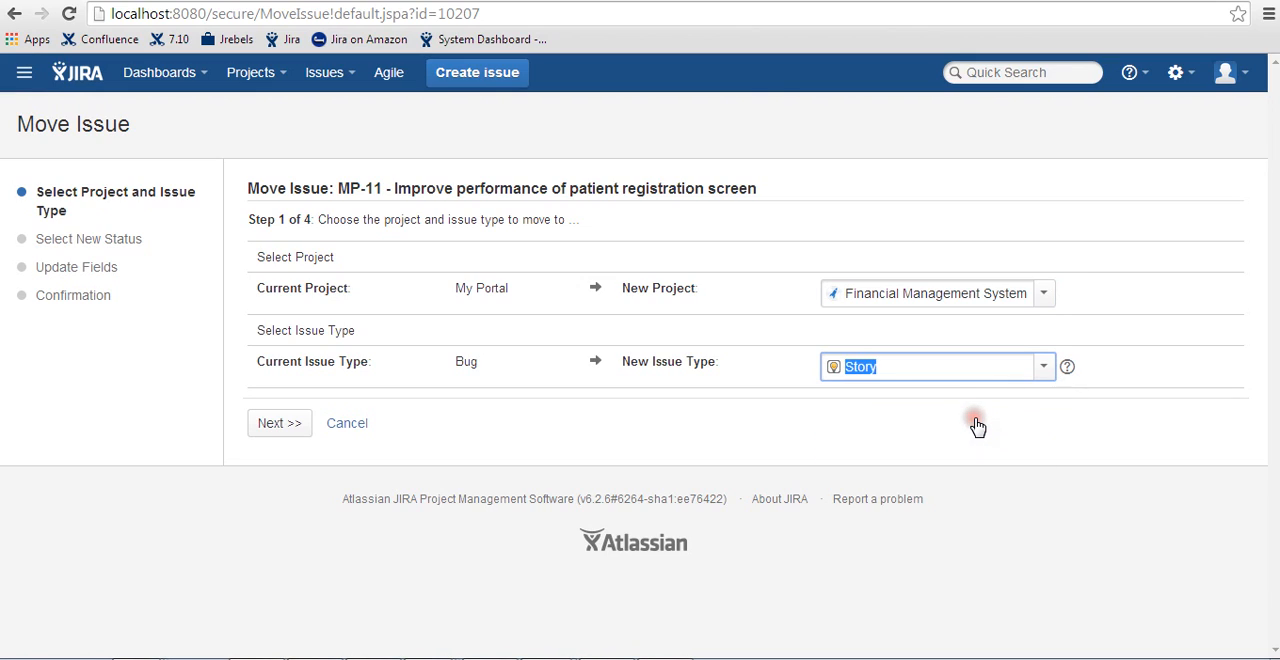
click(272, 423)
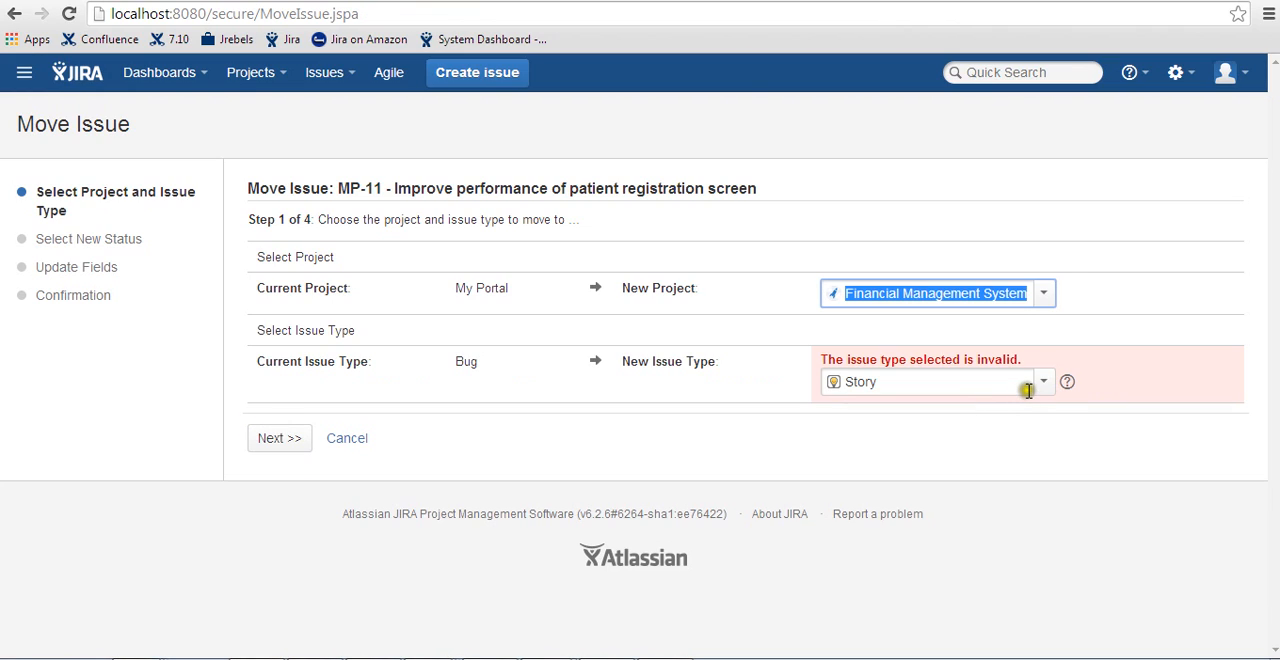
- Set the new issue type to Bug, accept the field updates and confirm the issue's move
click(1028, 390)
click(870, 411)
click(268, 439)
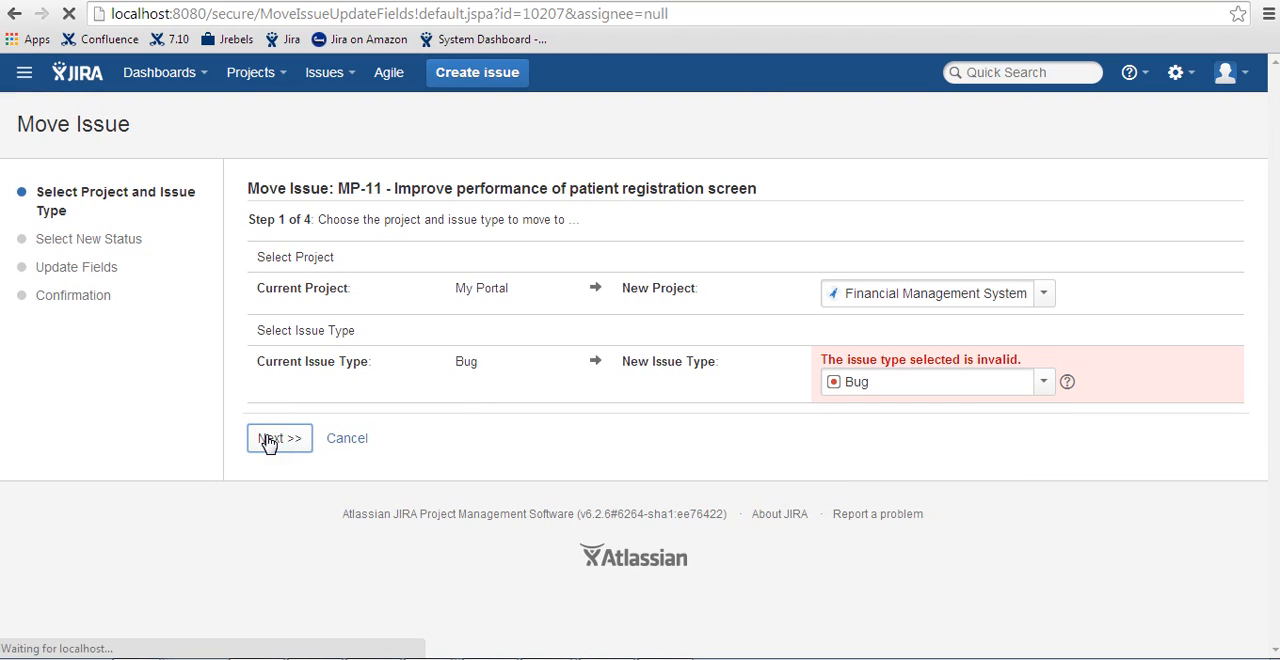
click(460, 380)
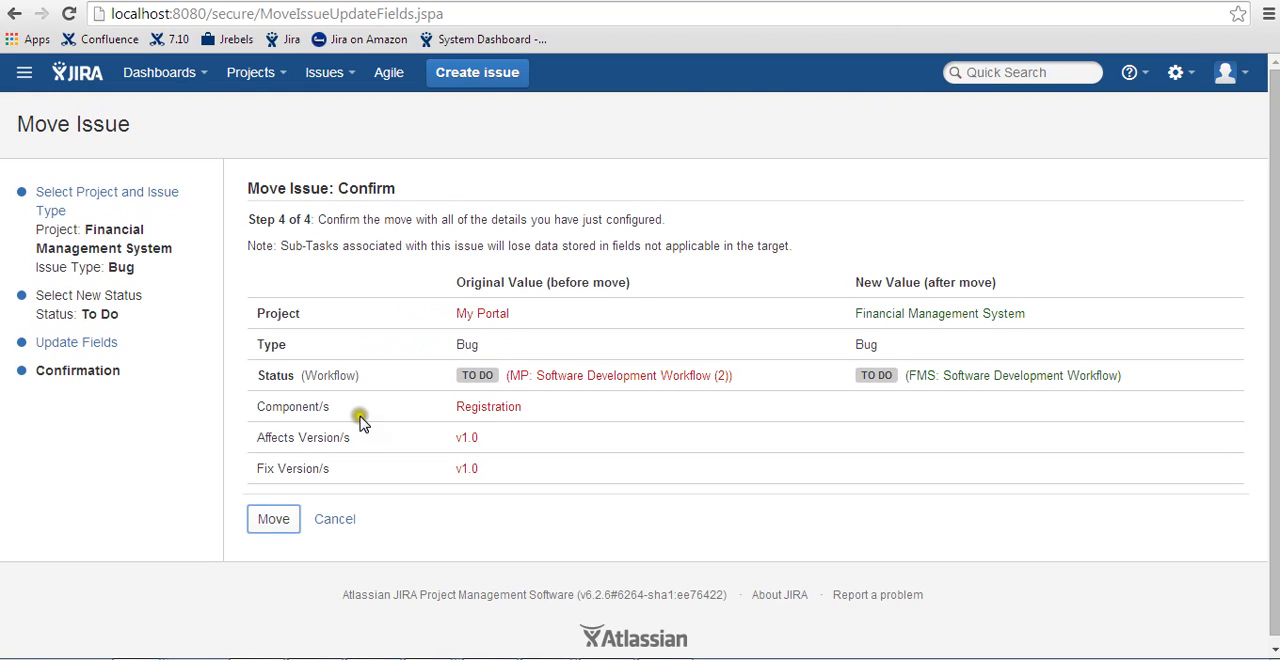
click(284, 522)
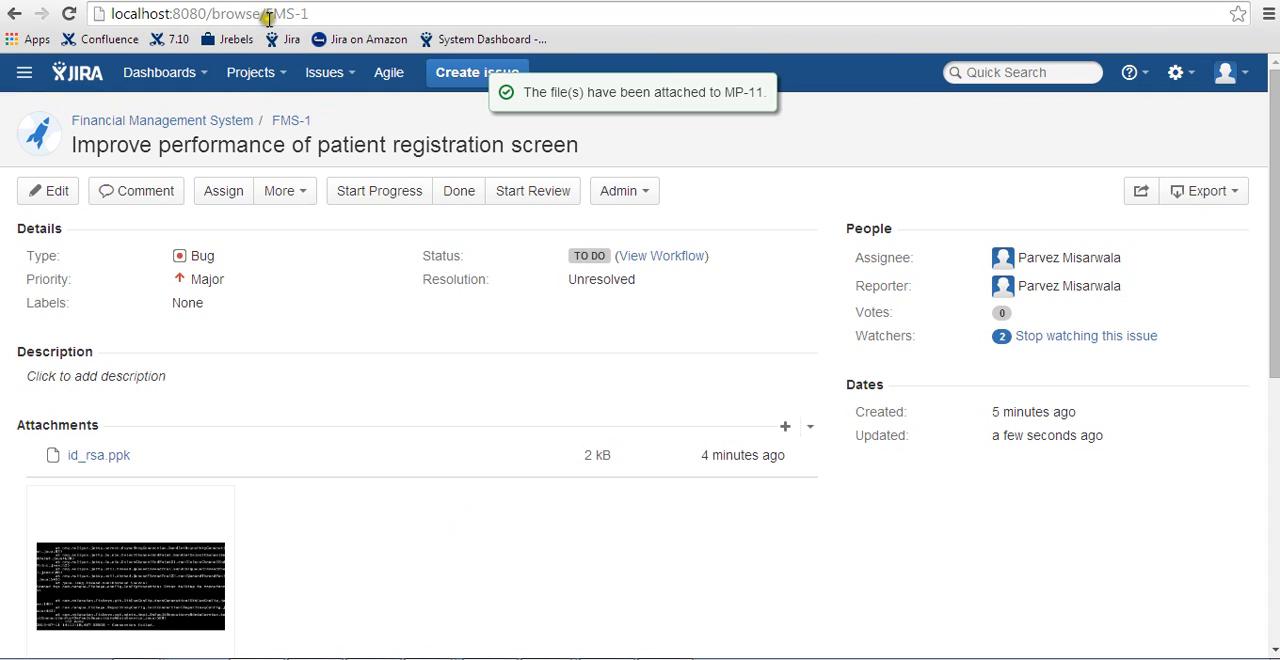
- Open the moved issue through its old address, localhost:8080/browse/MP-11
drag(266, 14, 320, 16)
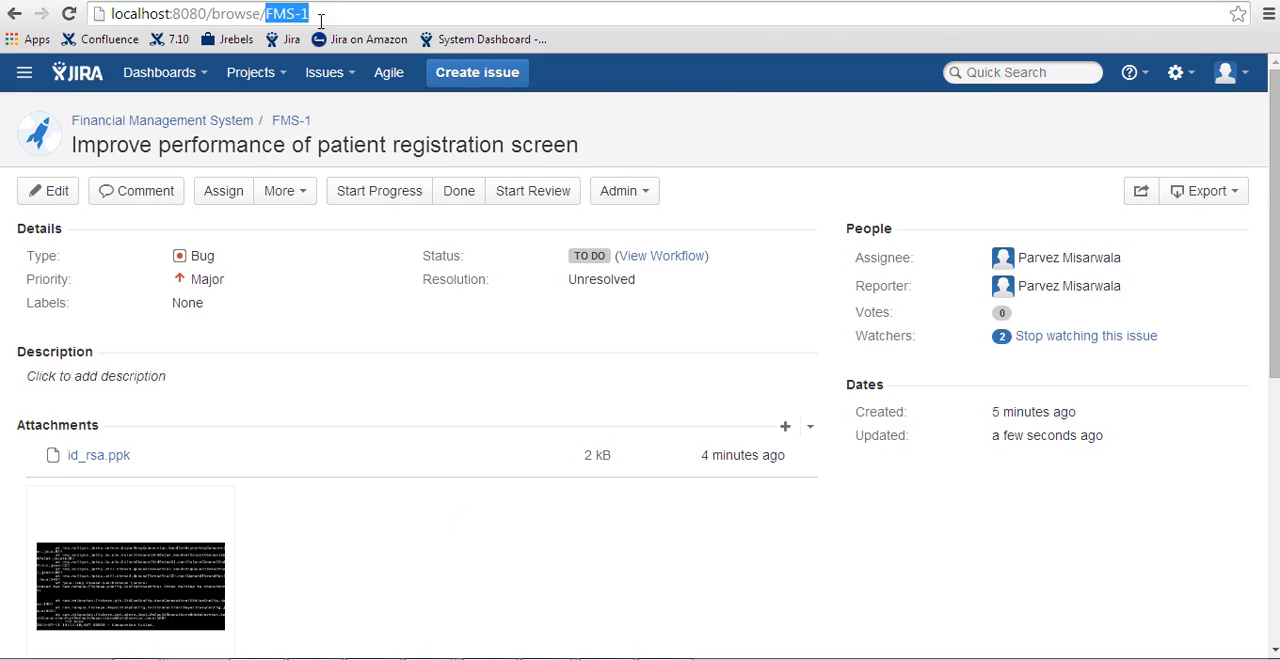
text(MP-11)
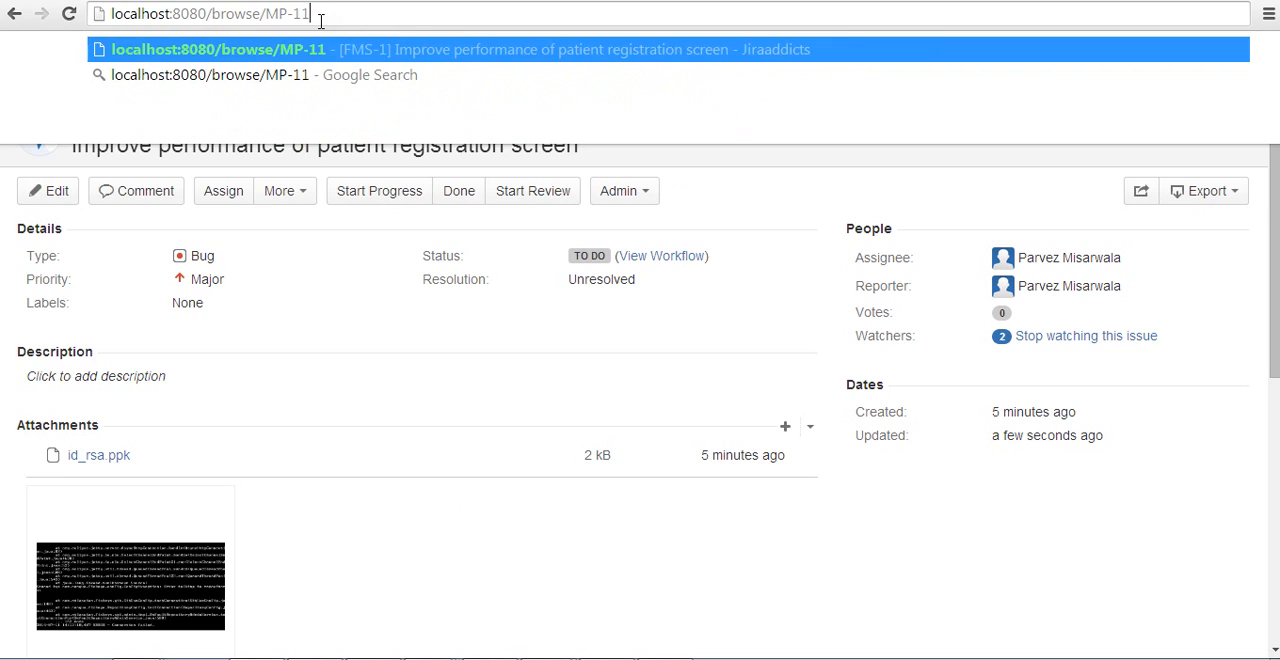
key(Return)
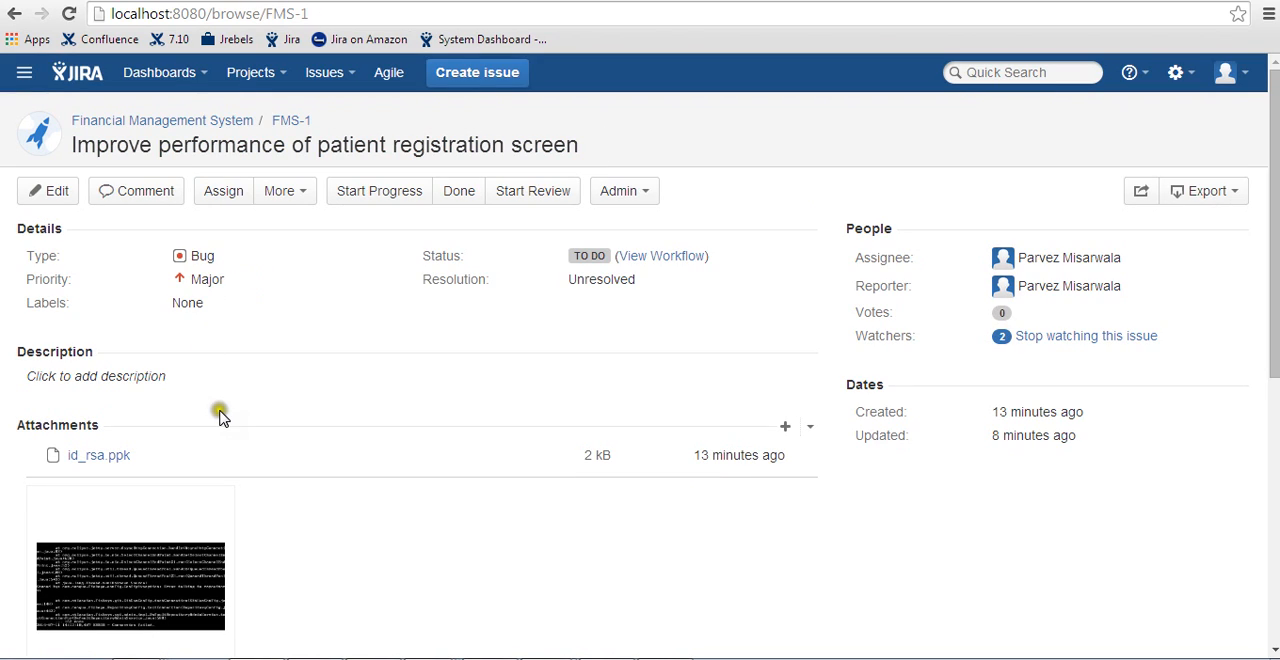
- Check the moved issue's sub-tasks, view Review database calls in a separate browser tab and return to the parent issue
scroll(220, 415, down, 1)
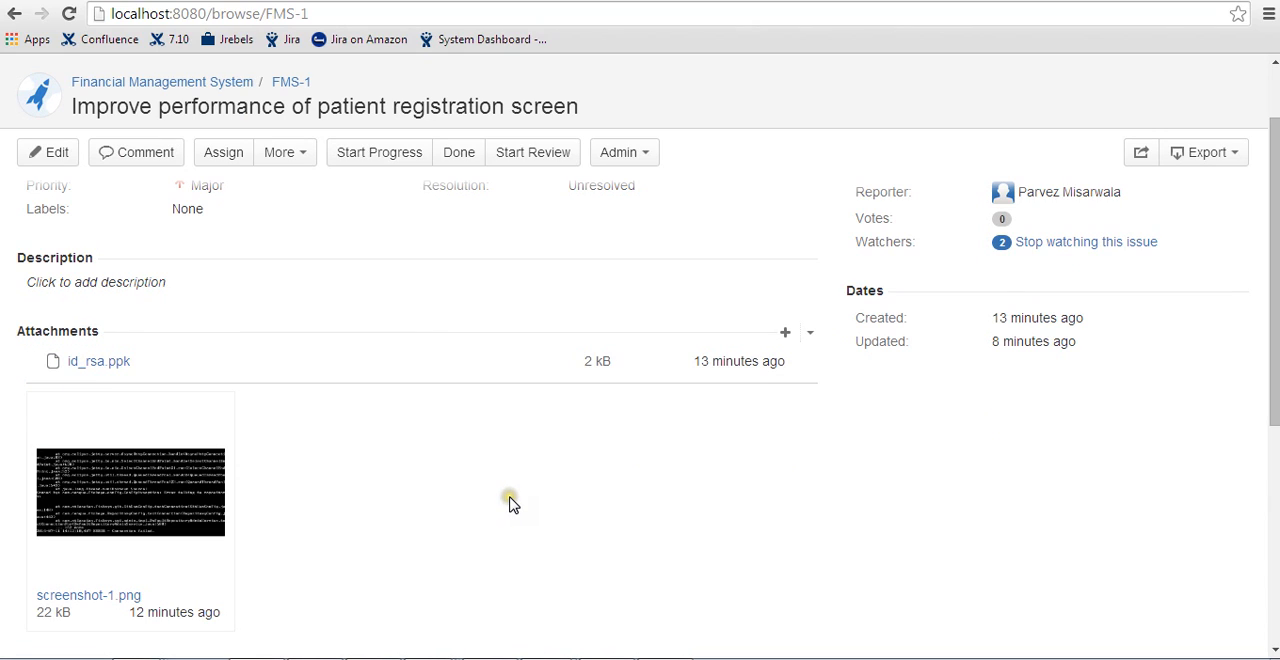
scroll(510, 503, down, 2)
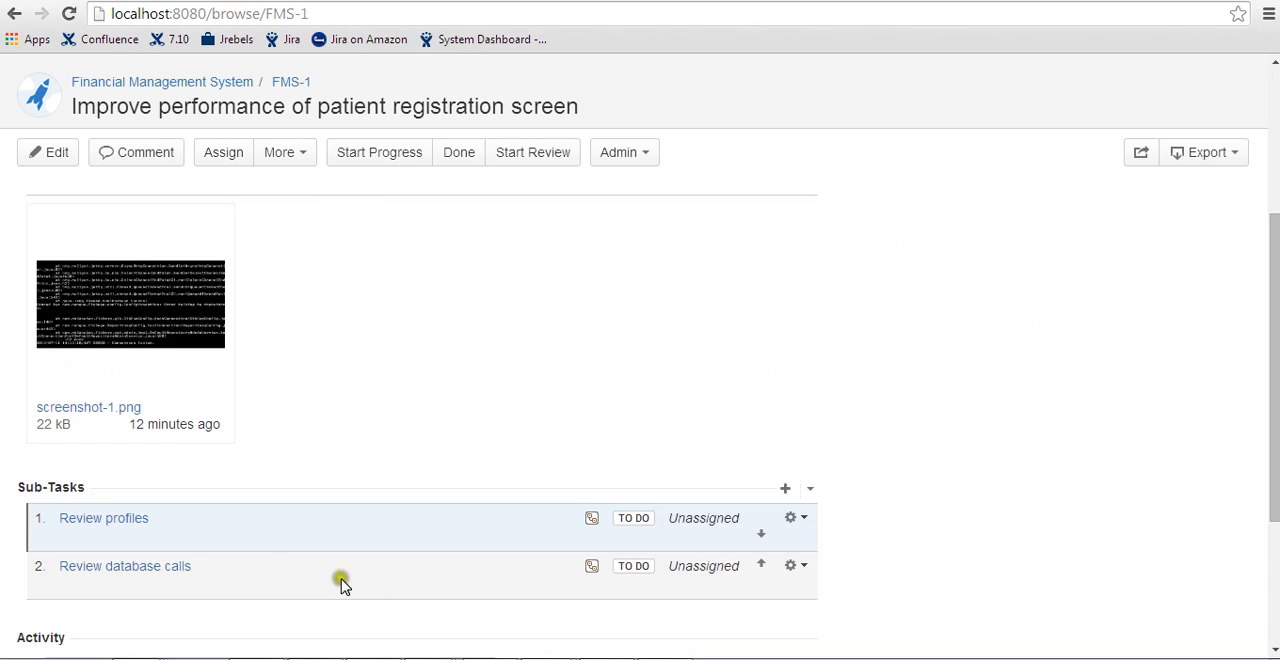
right_click(86, 520)
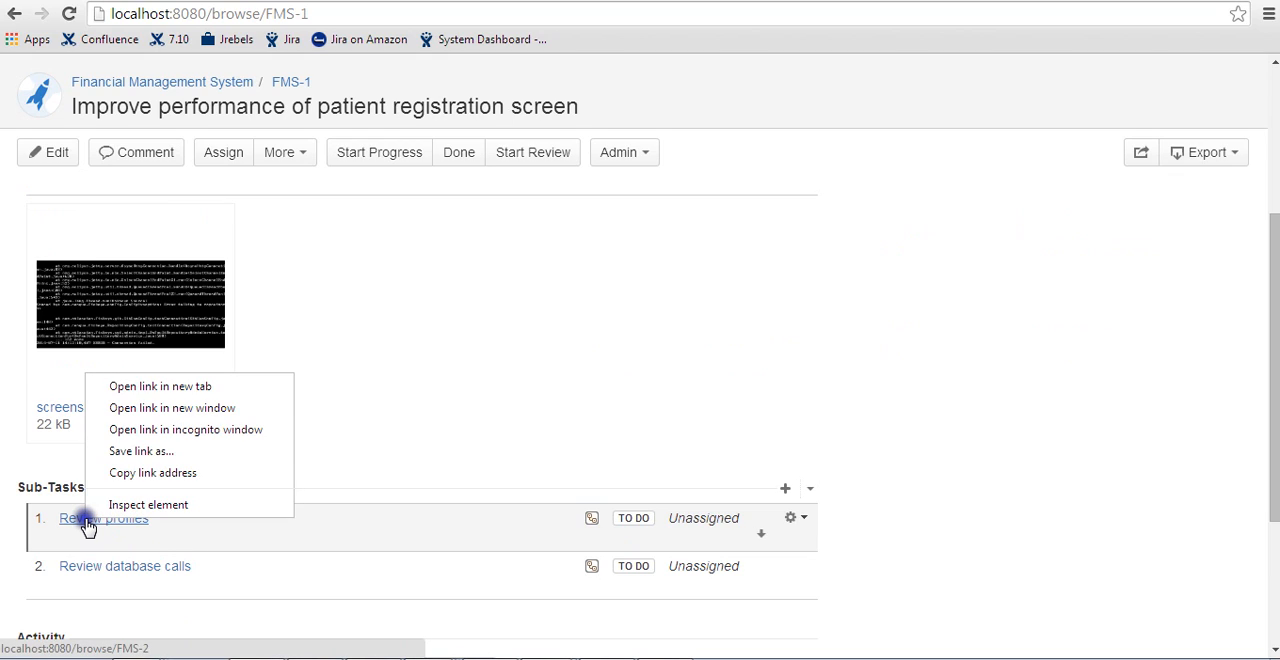
click(87, 522)
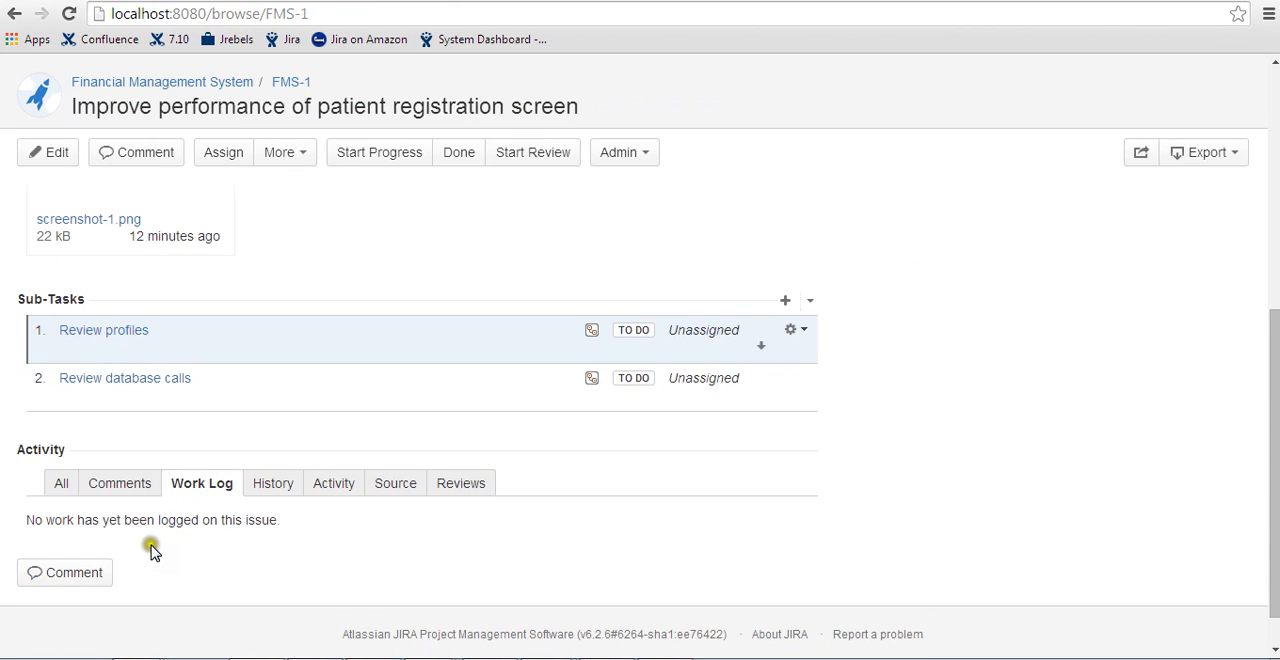
right_click(105, 379)
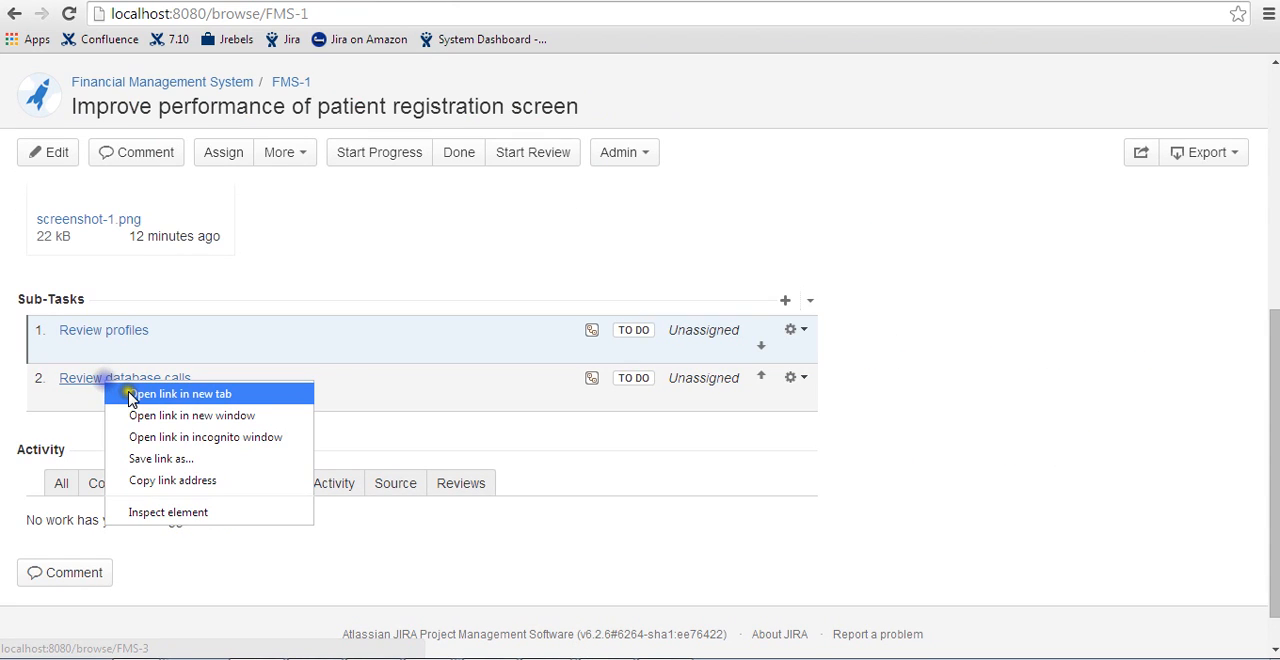
click(180, 394)
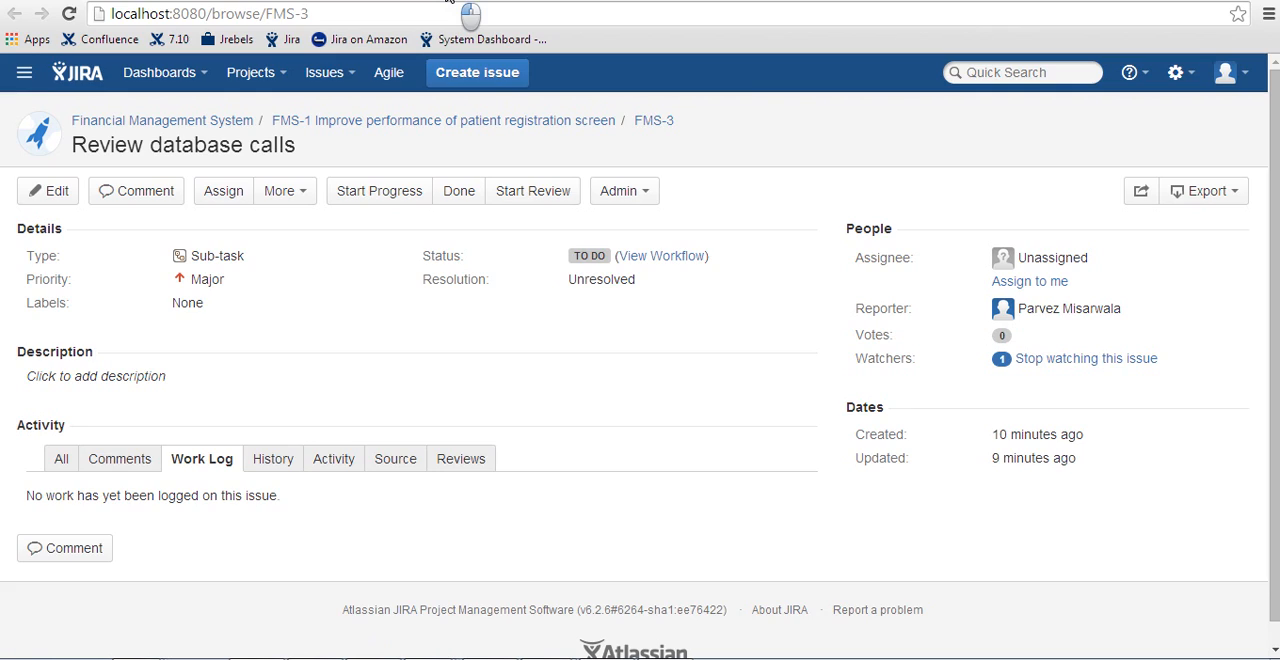
click(448, 1)
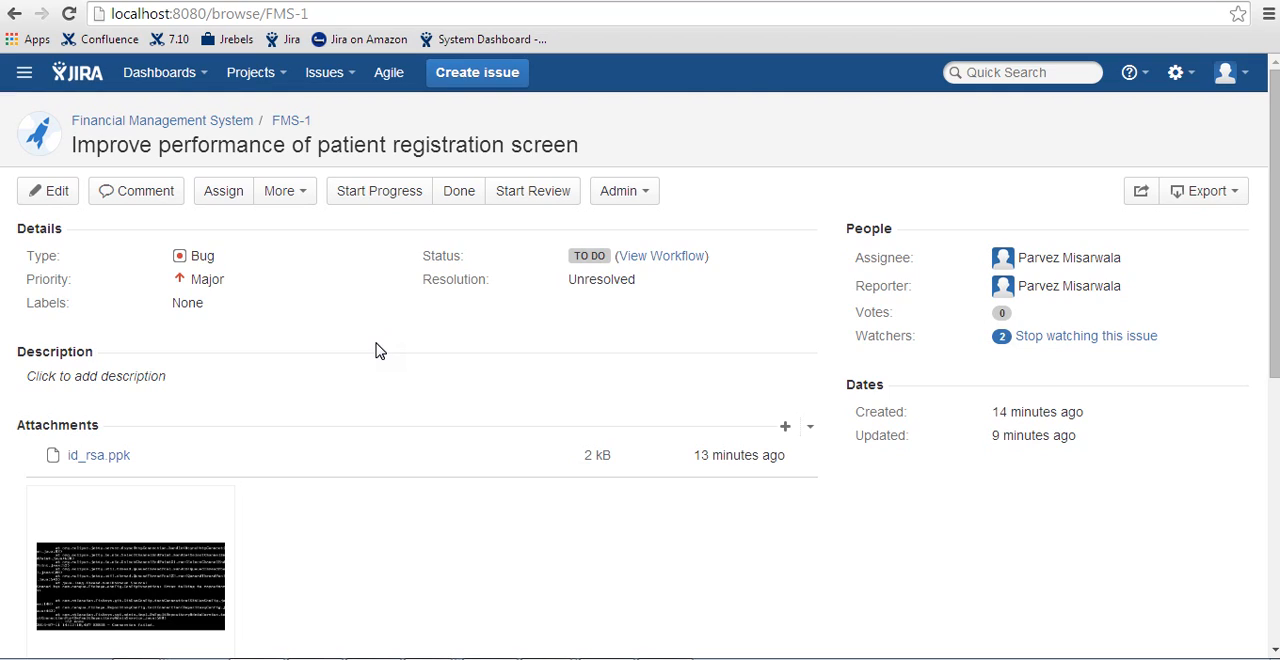
- Link the issue to IMS-6 with the relation "relates to" and check the issue's links
click(280, 190)
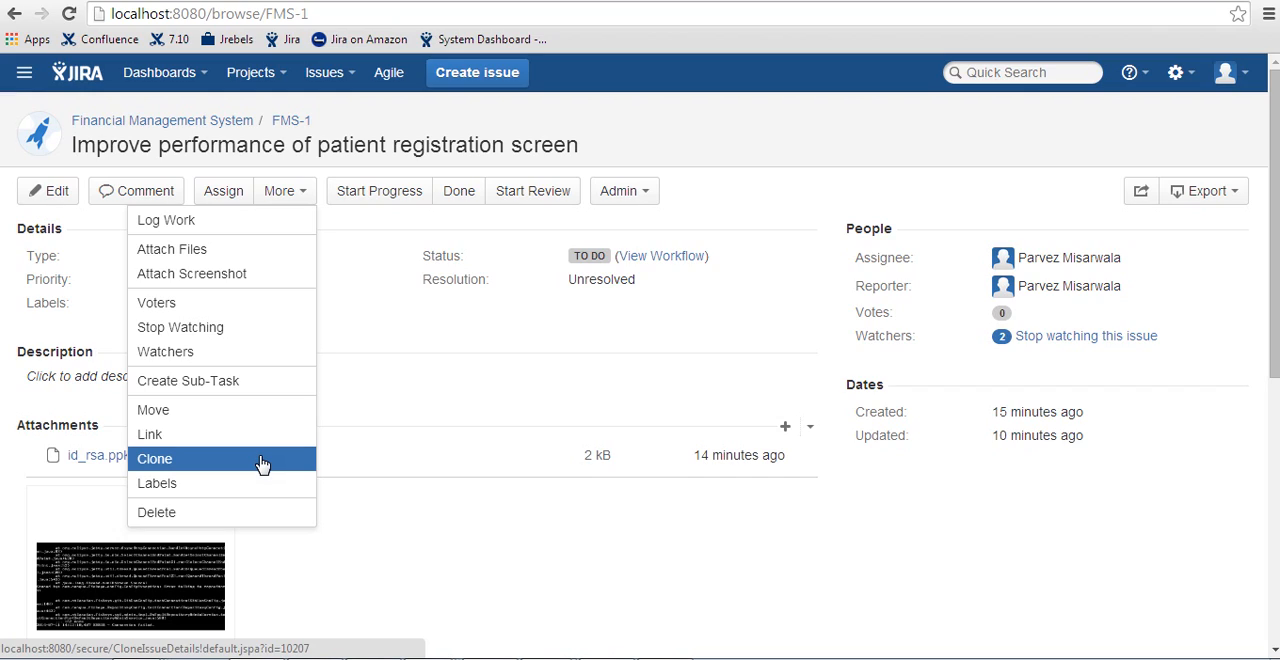
click(257, 457)
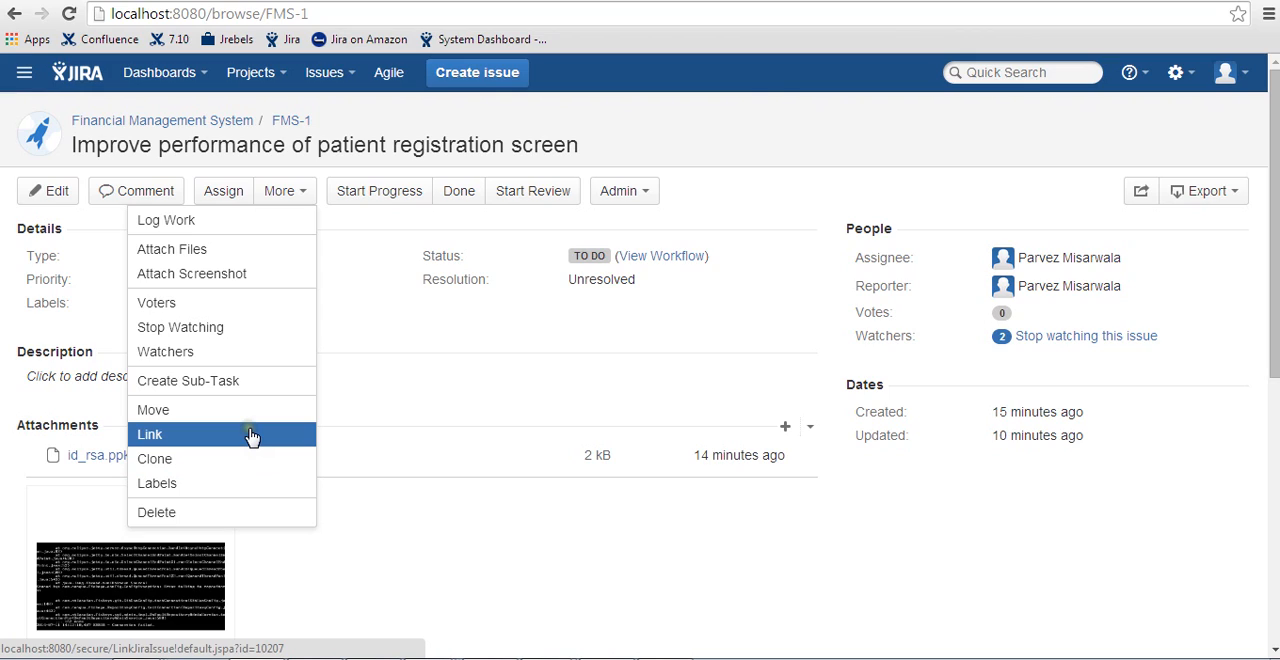
click(251, 437)
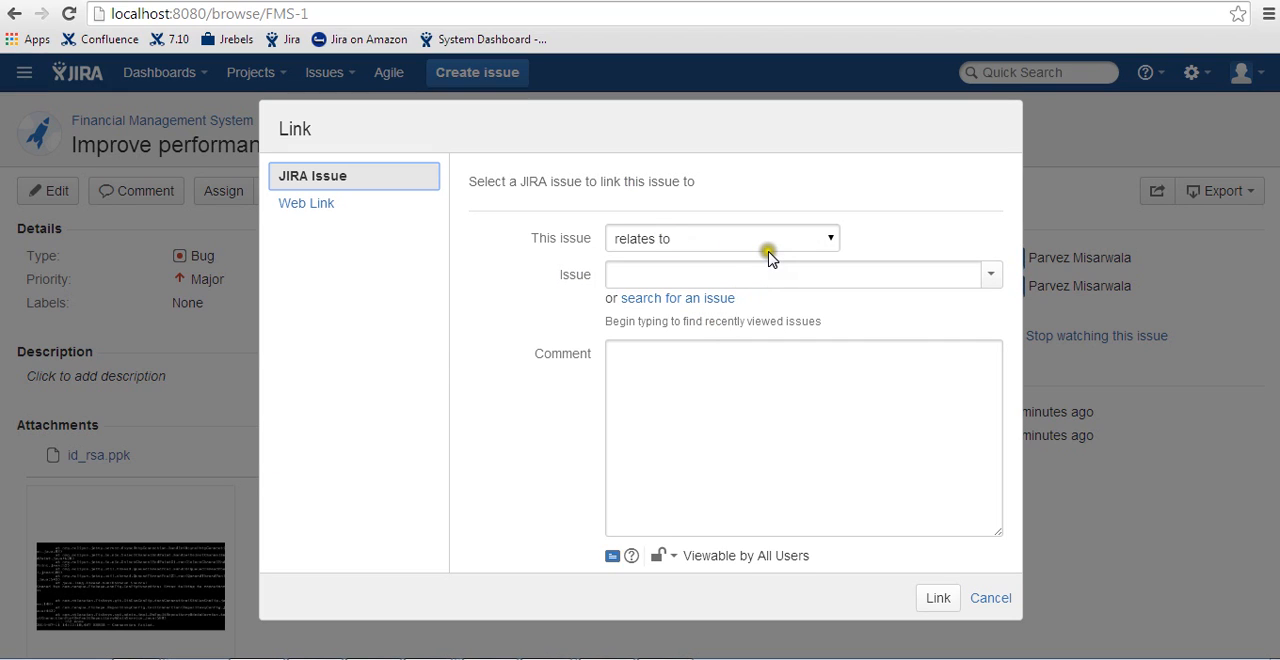
click(806, 239)
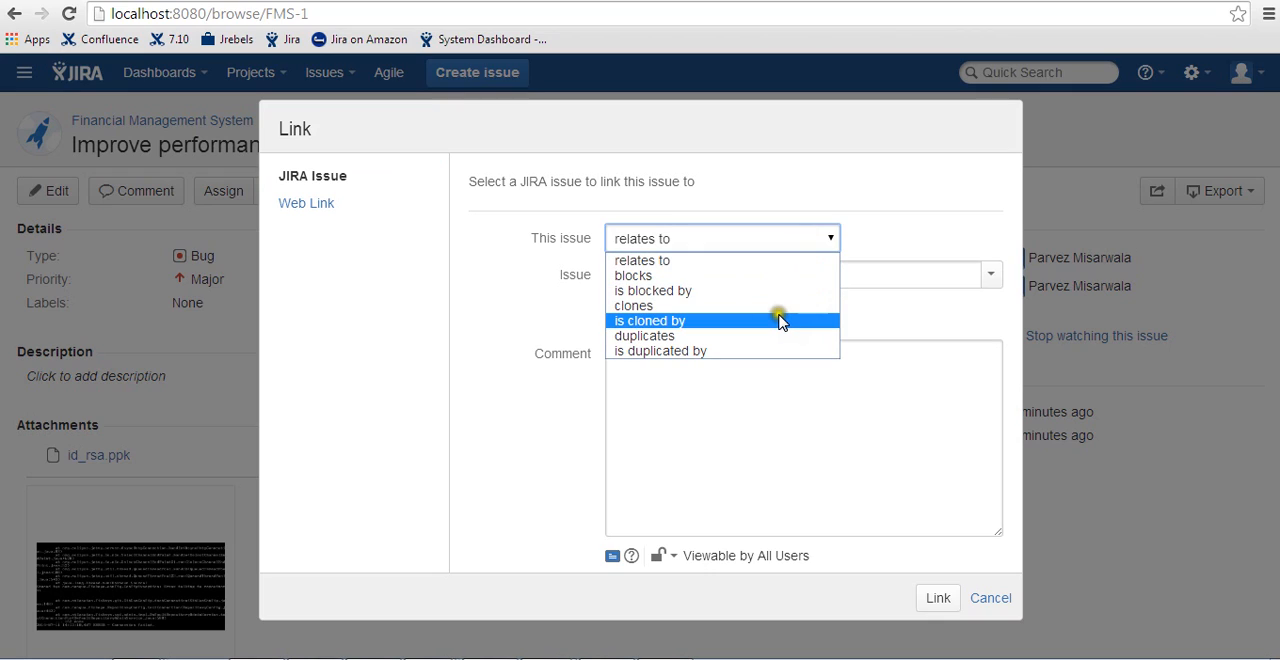
click(764, 266)
click(750, 279)
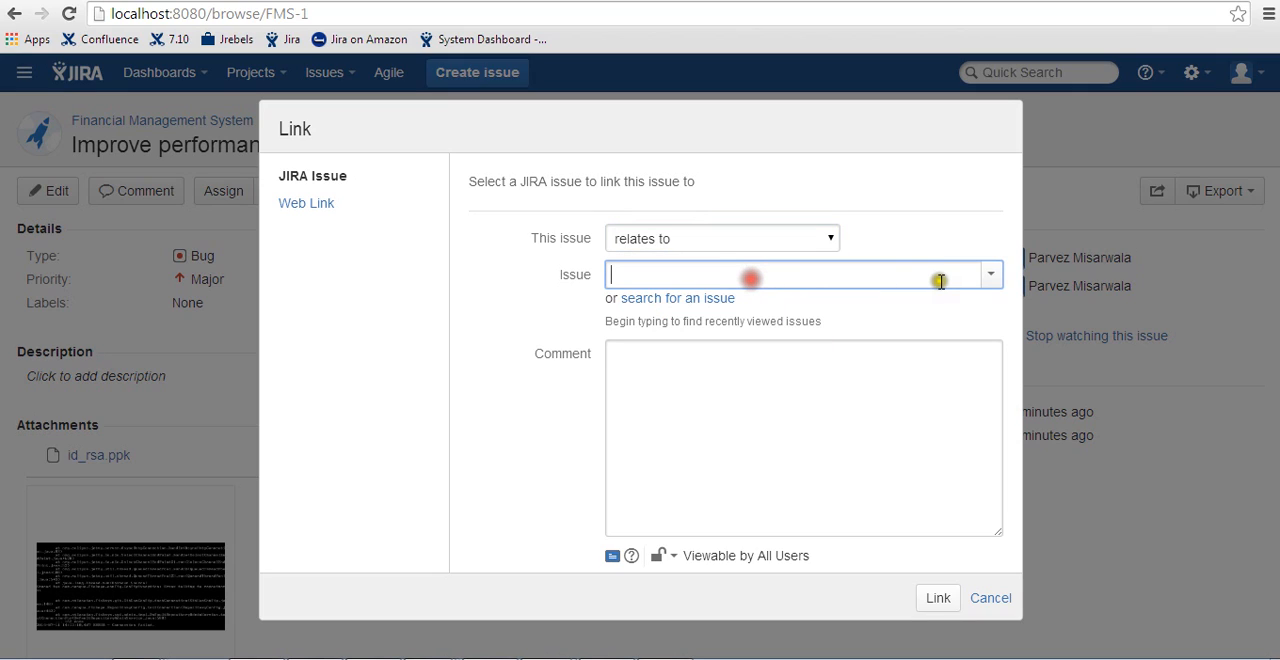
click(988, 274)
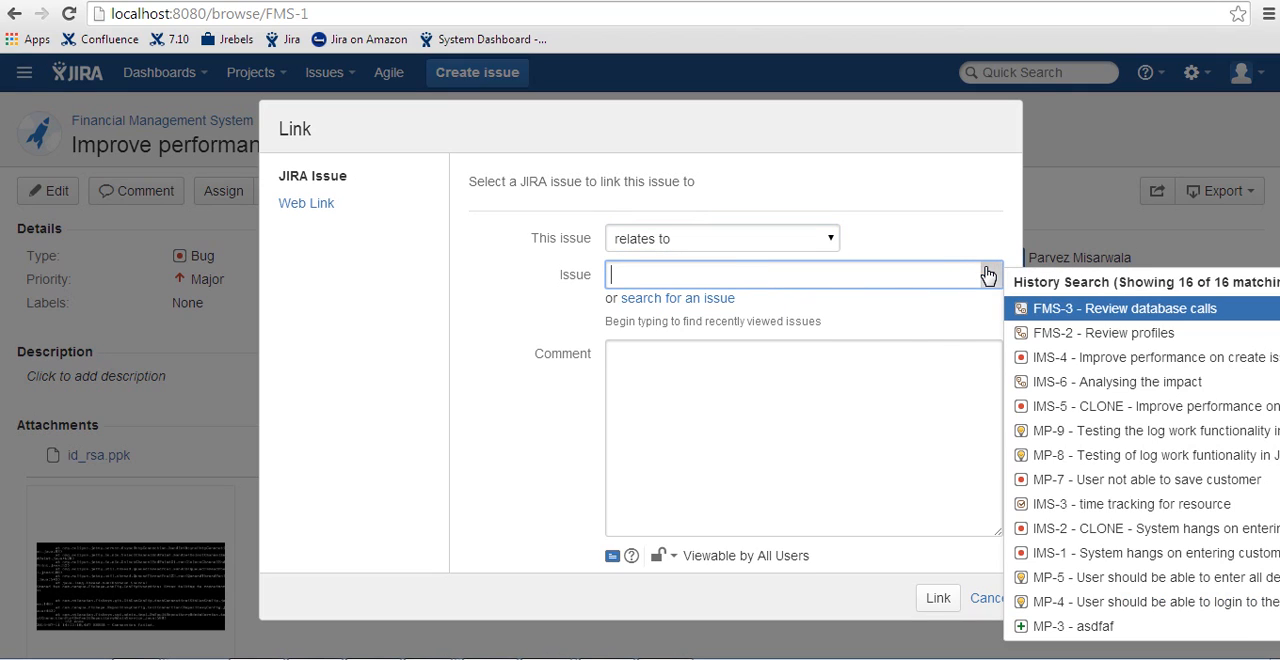
click(1082, 388)
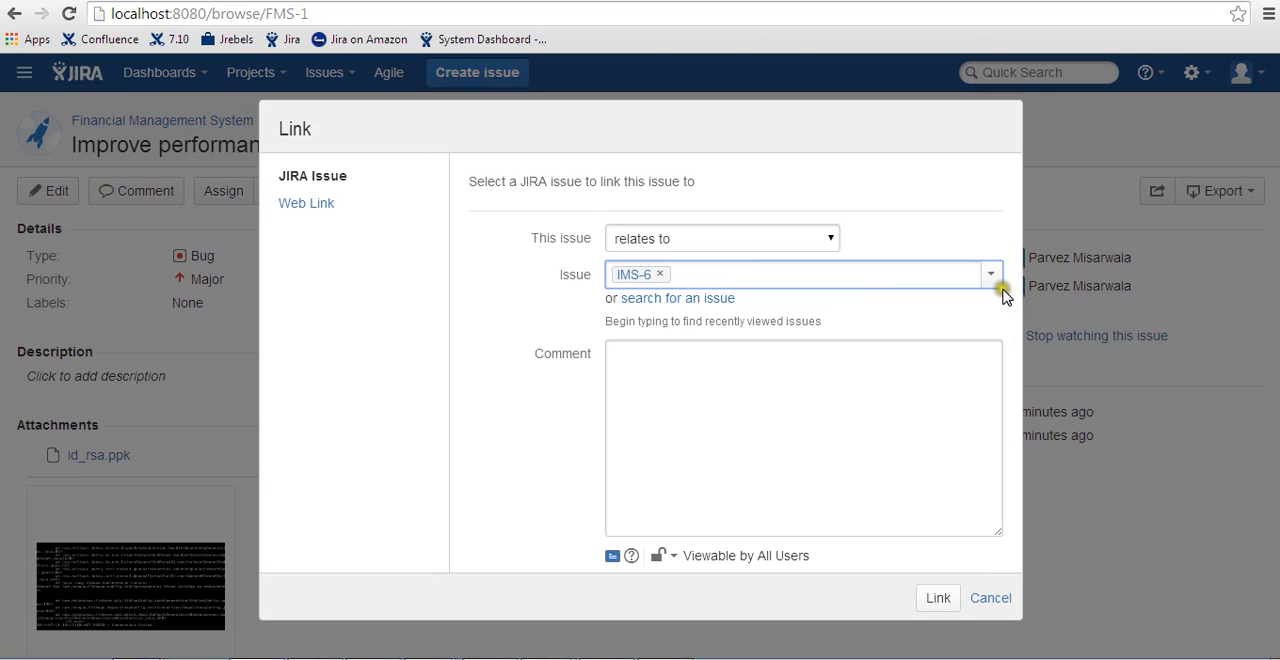
click(931, 600)
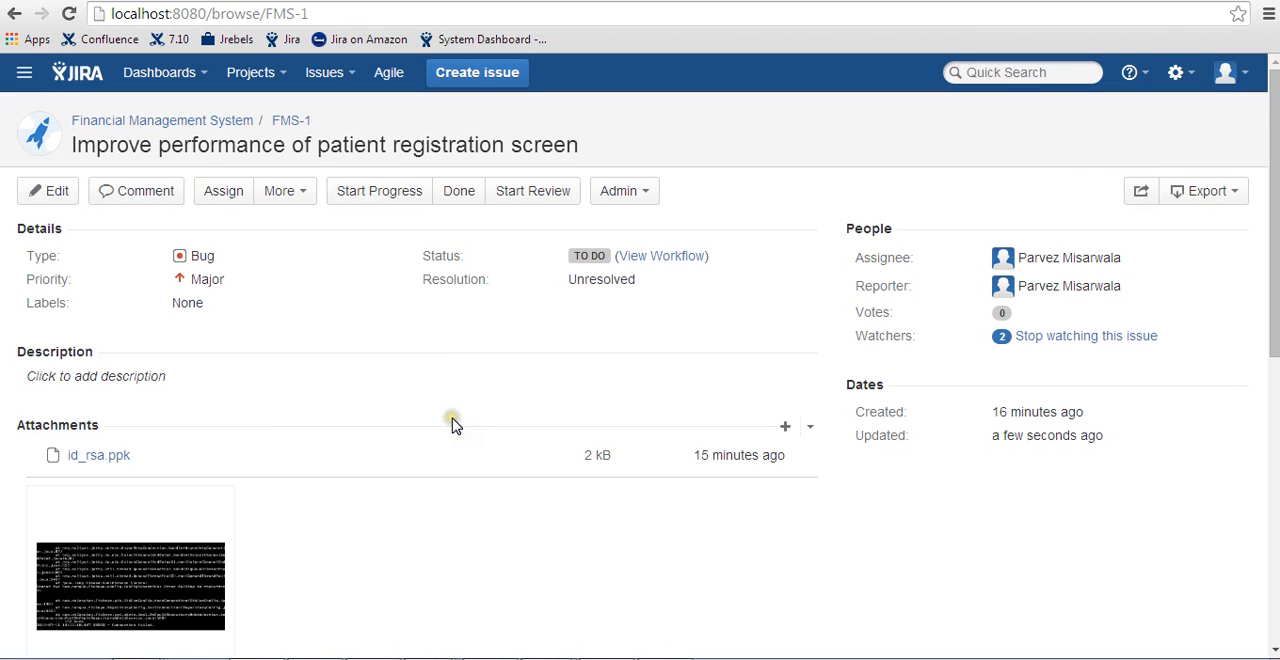
scroll(351, 471, down, 5)
scroll(351, 477, up, 2)
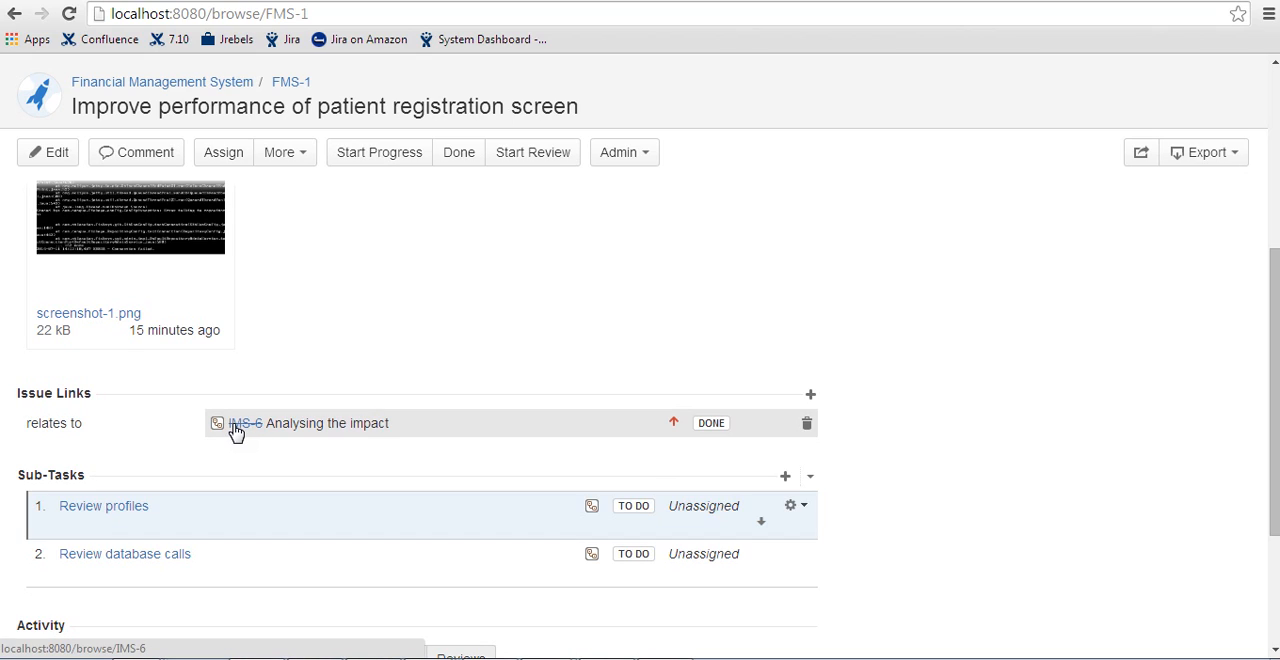
scroll(236, 432, up, 4)
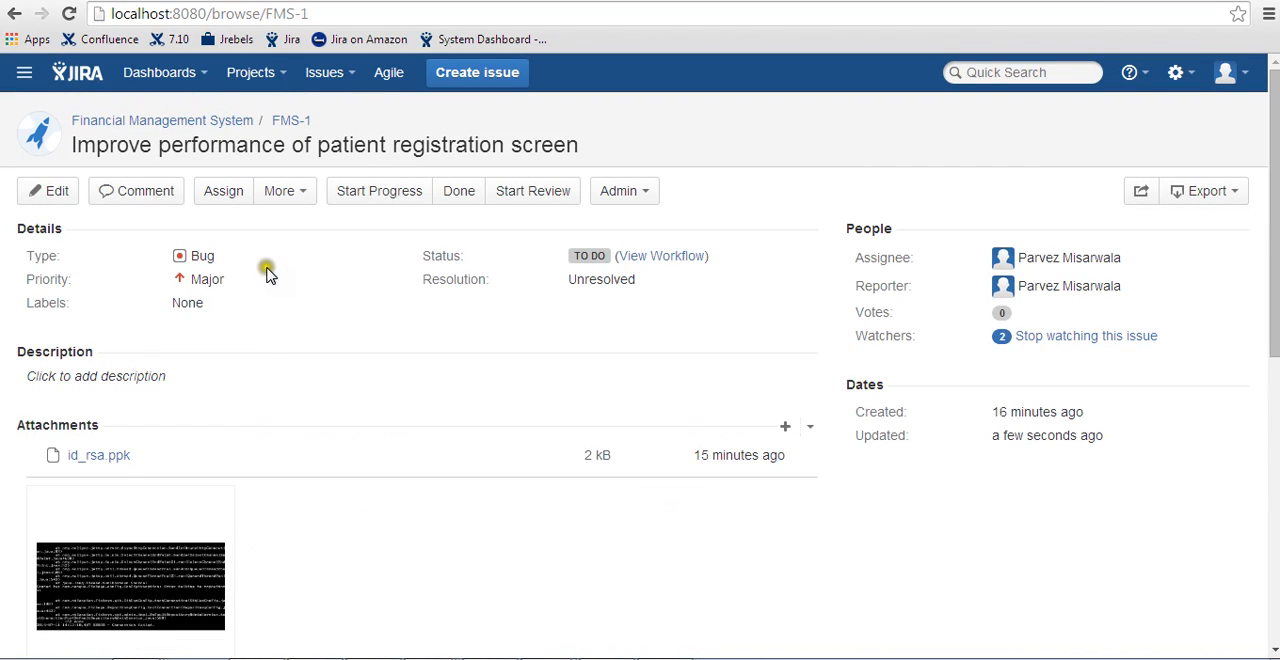
- Clone the issue with its sub-tasks, attachments and links, keeping the proposed CLONE summary, and check the clone's links and sub-tasks
click(284, 190)
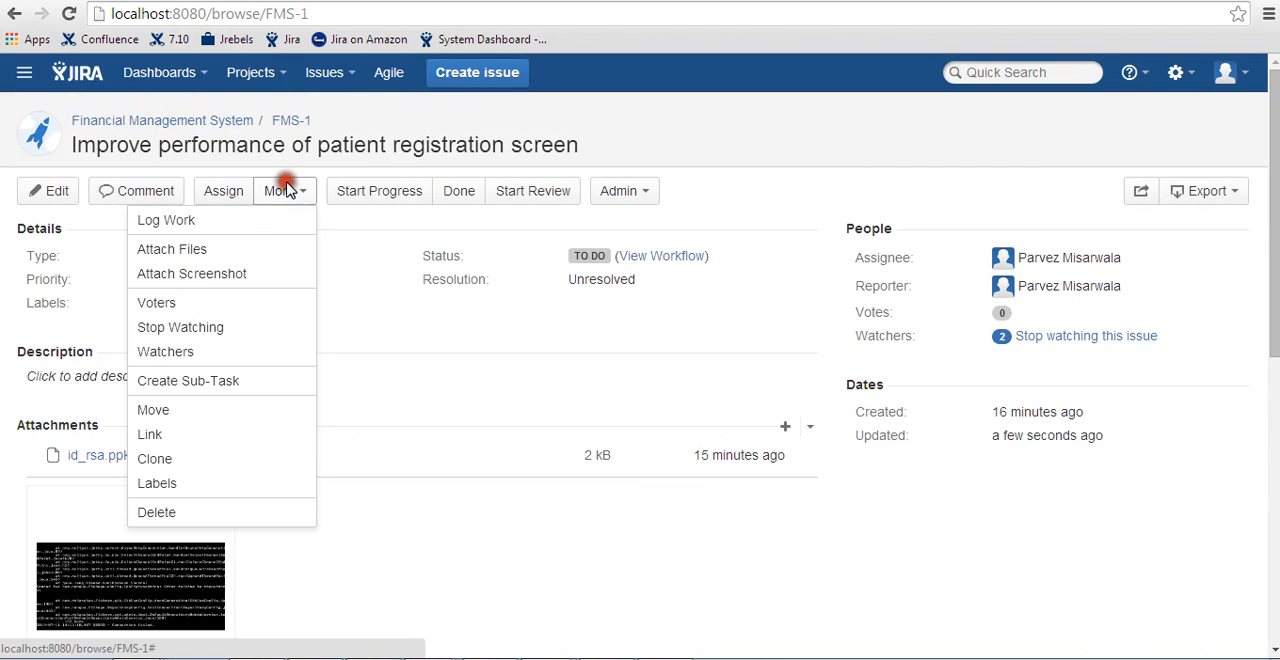
click(238, 459)
click(549, 395)
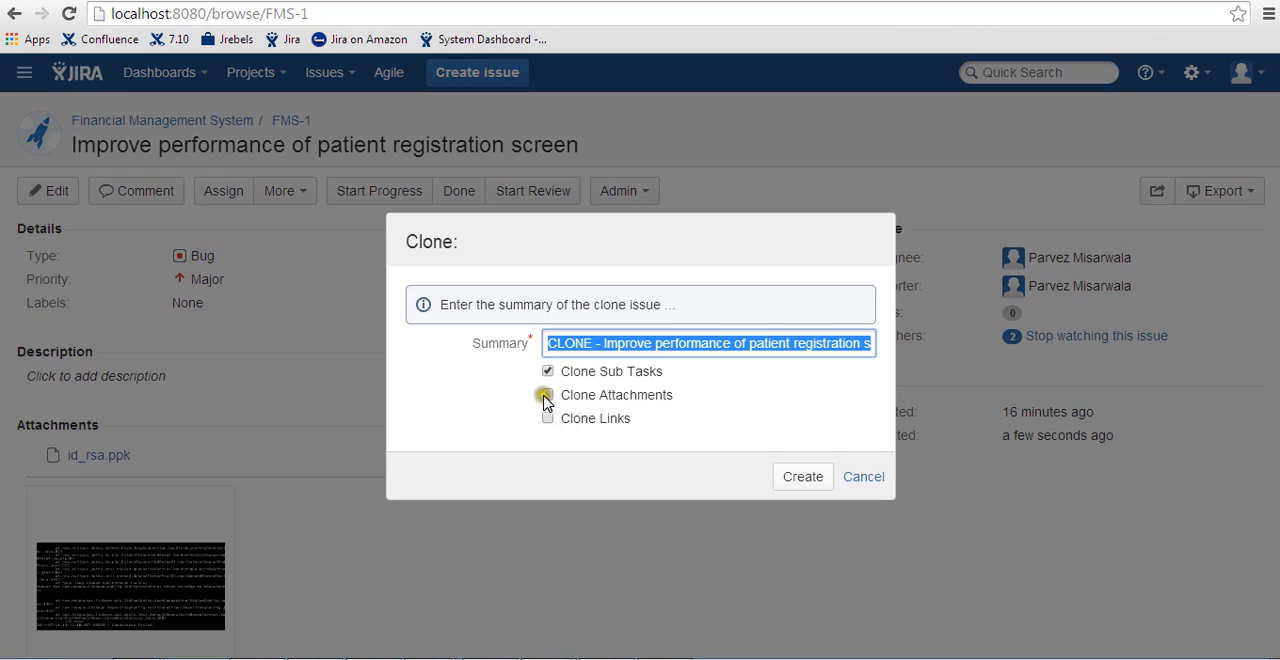
click(548, 396)
click(548, 418)
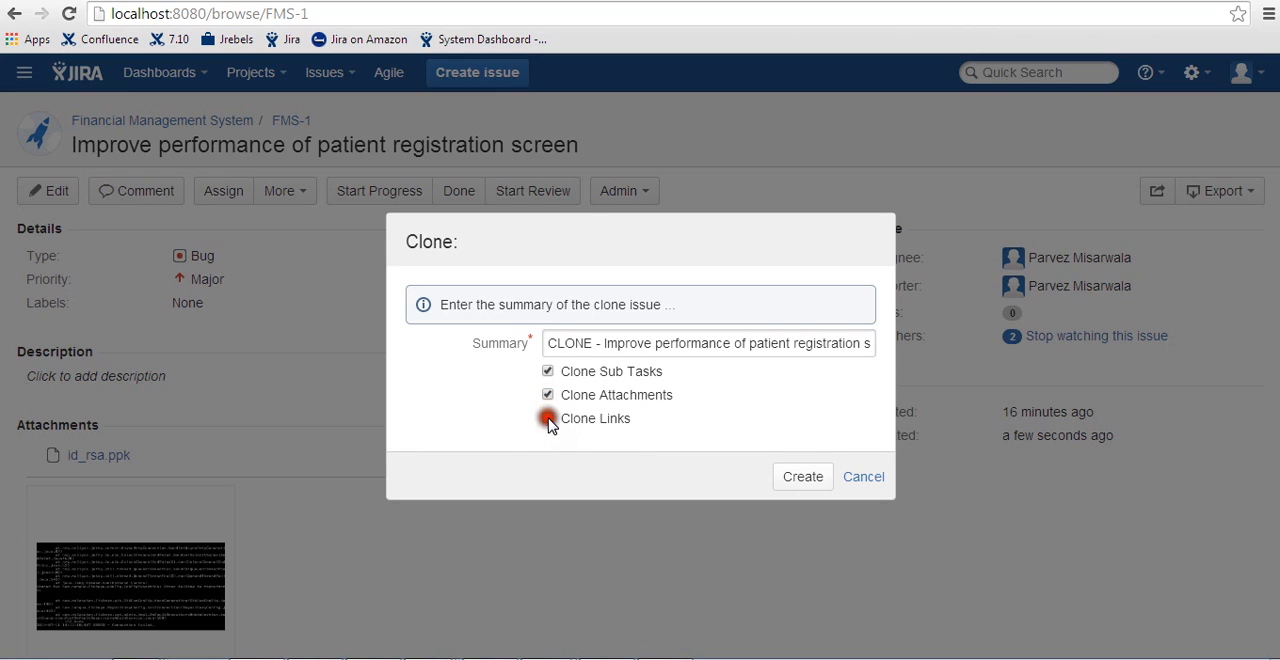
click(807, 487)
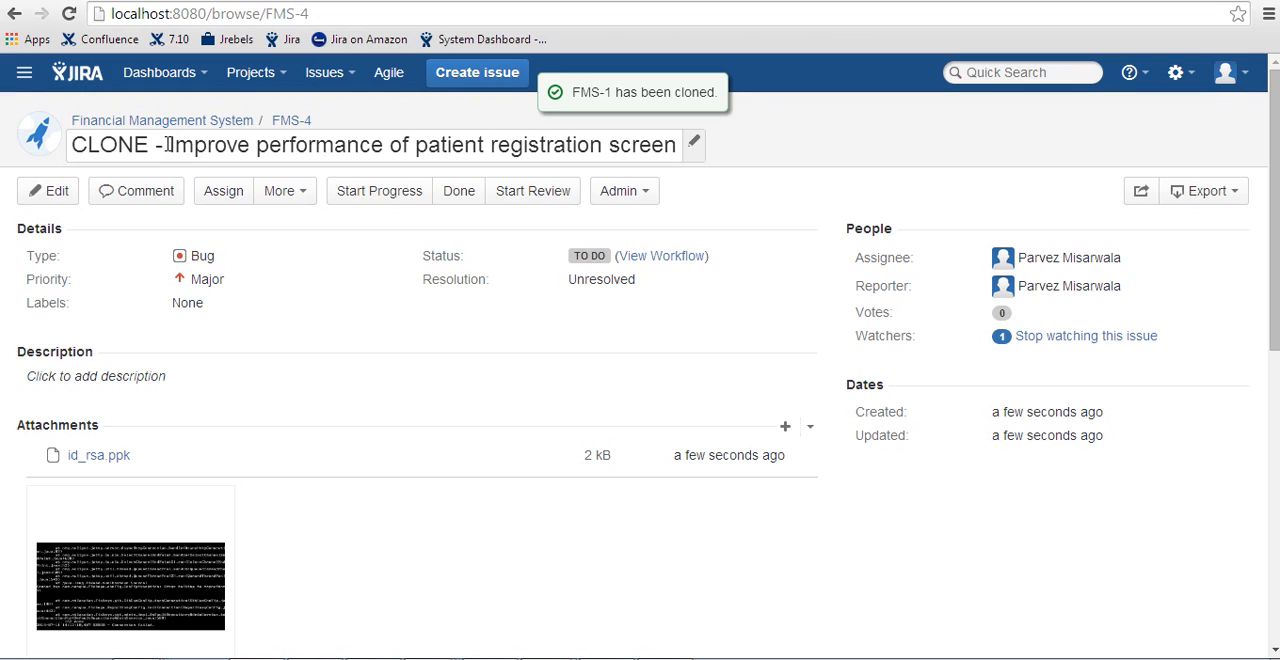
mouse_move(167, 144)
mouse_down()
mouse_move(86, 125)
mouse_move(14, 228)
mouse_up()
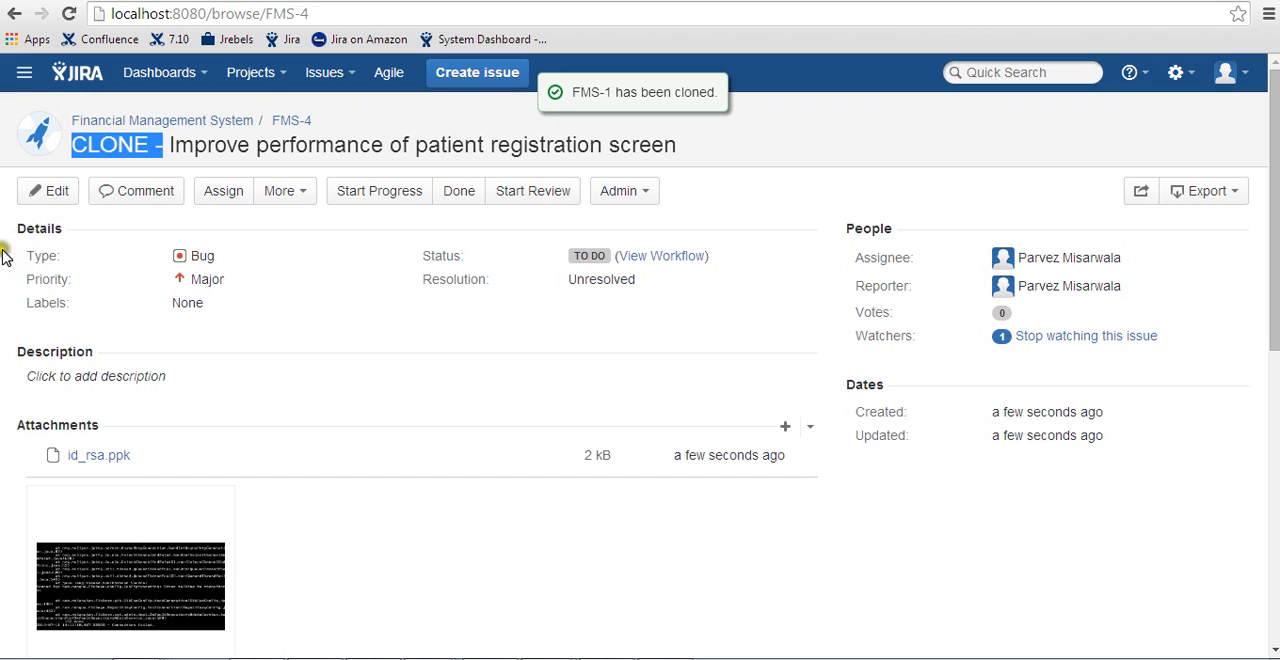
click(300, 314)
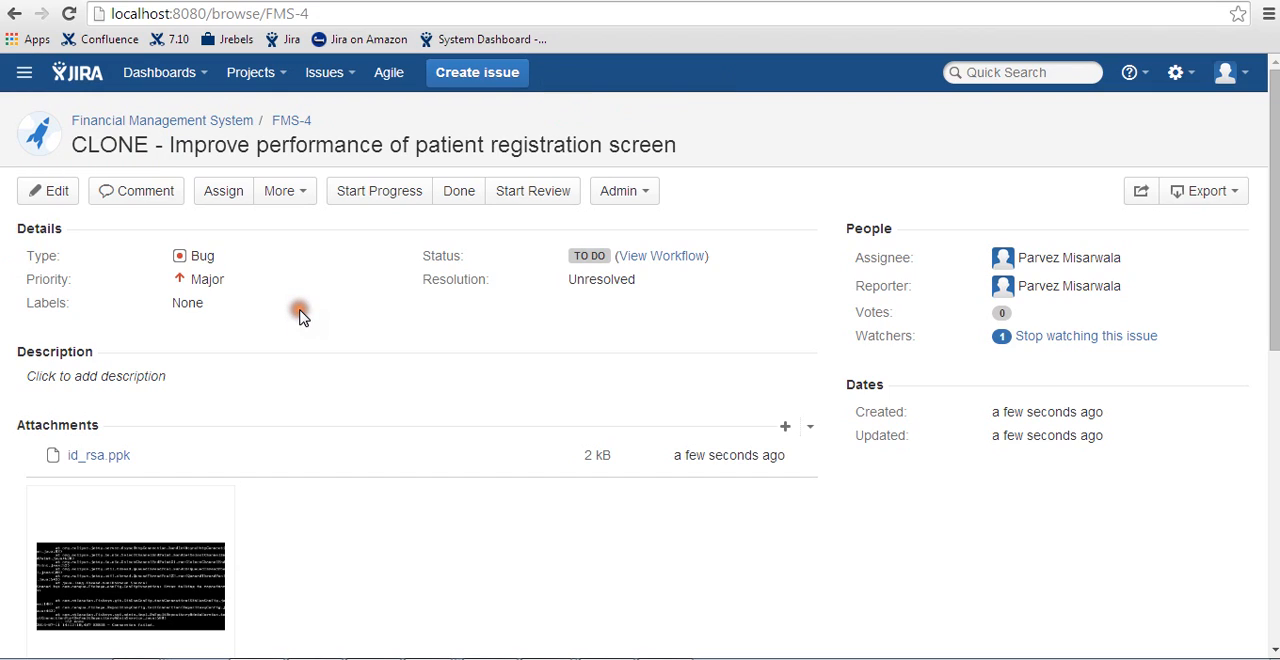
scroll(300, 316, down, 4)
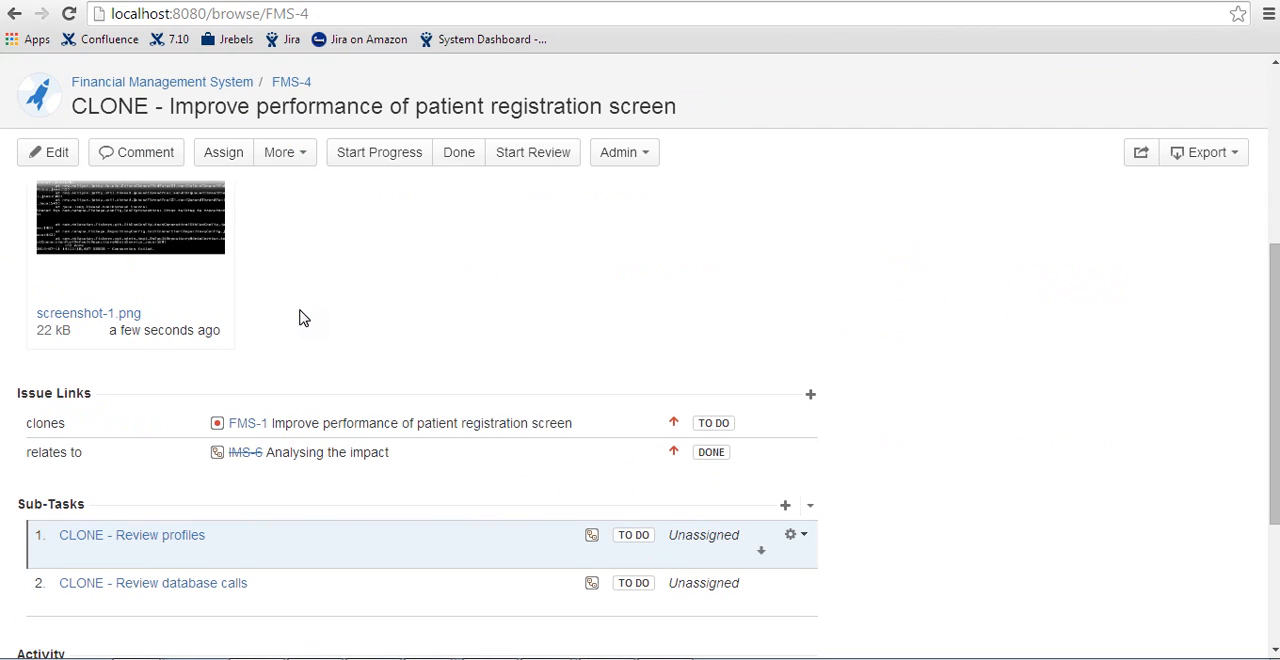
scroll(300, 316, up, 4)
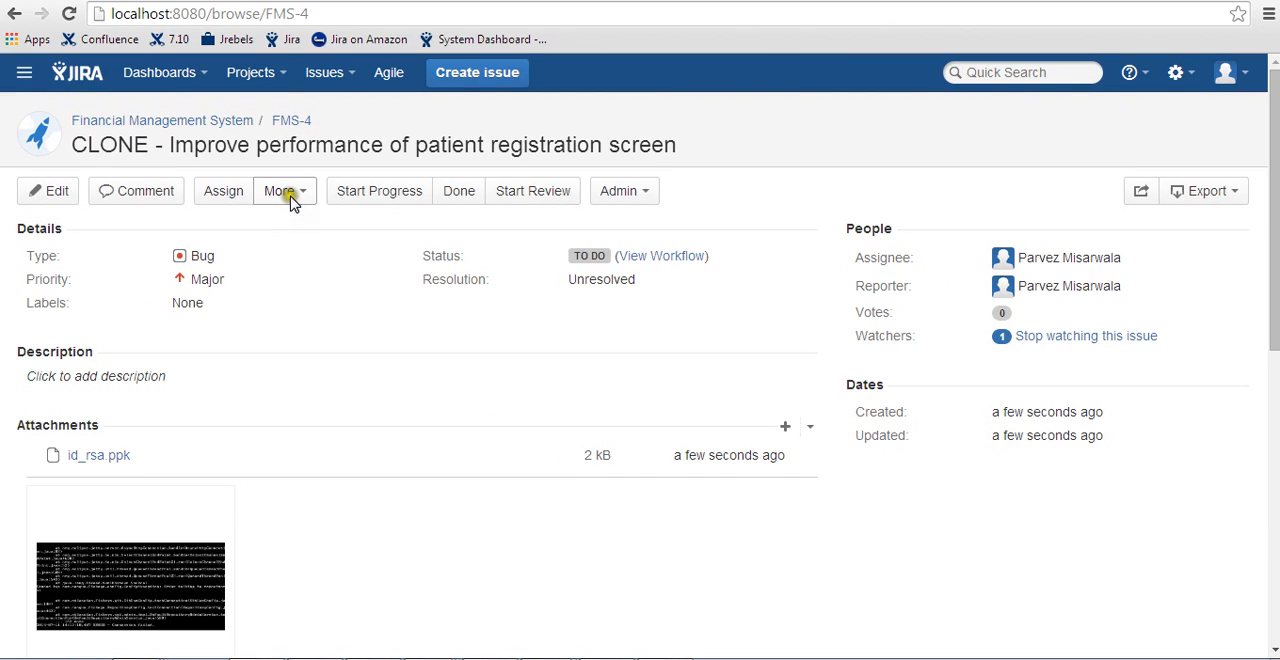
- Add the existing label Mylabel and the new label Label1 to the cloned issue
click(290, 196)
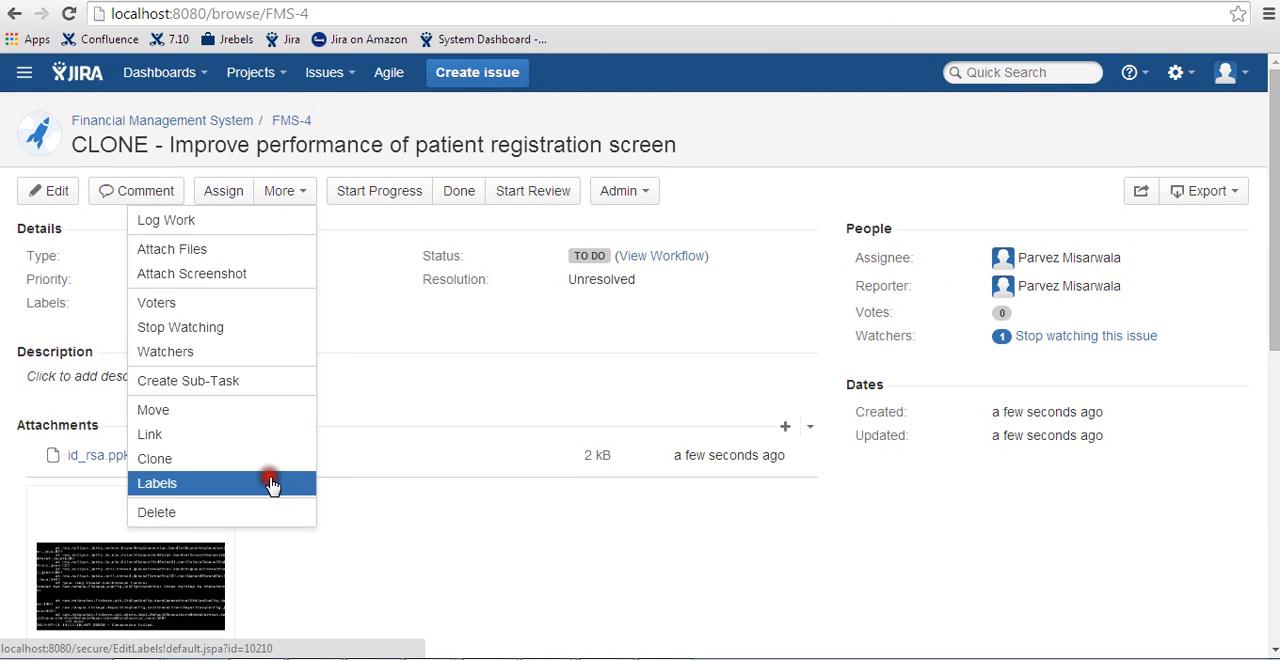
click(270, 484)
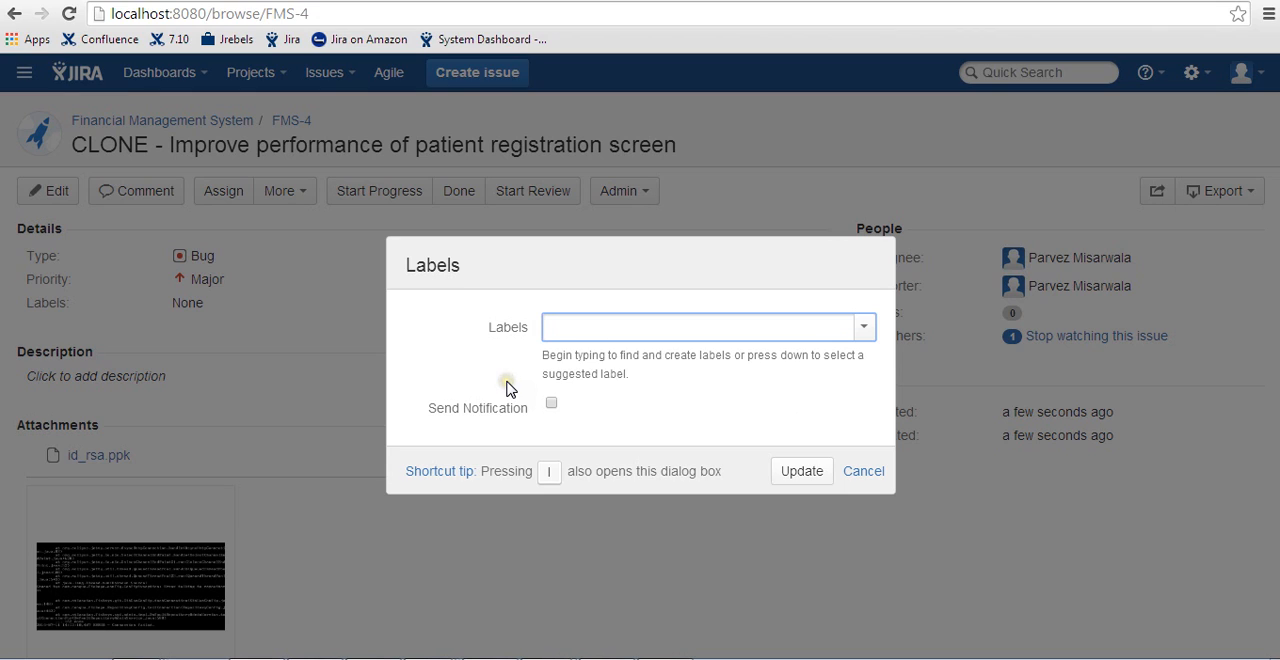
click(860, 329)
click(811, 385)
text(La)
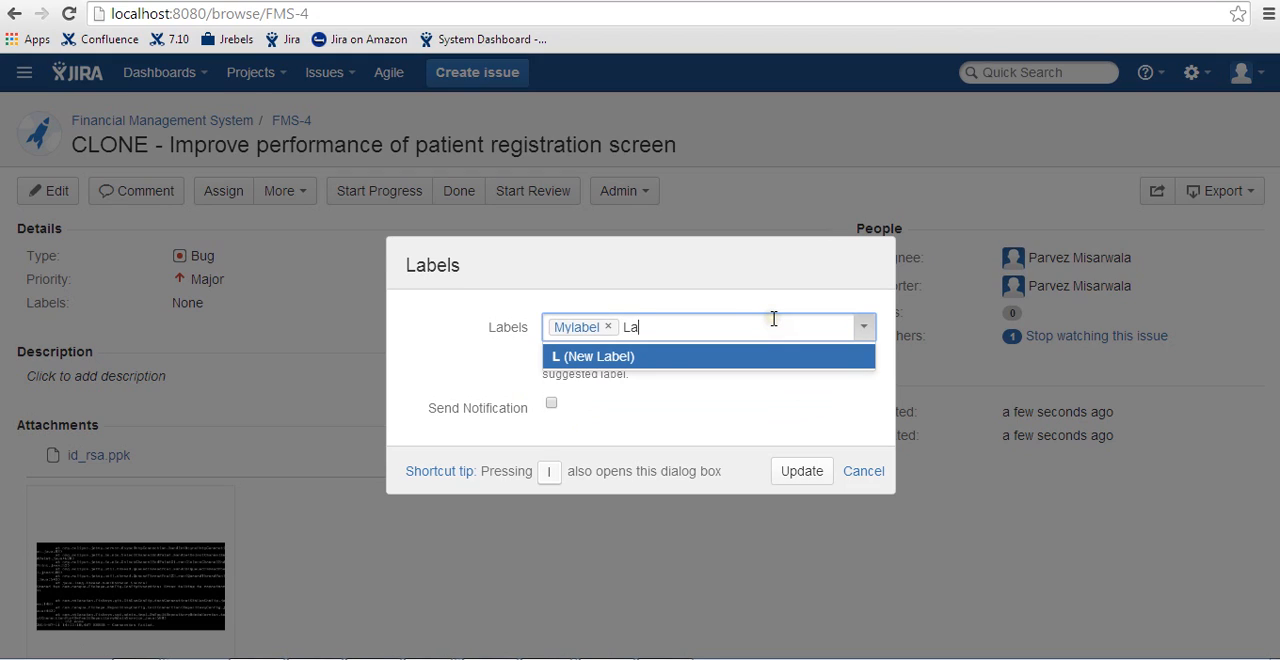
text(bel1)
key(Return)
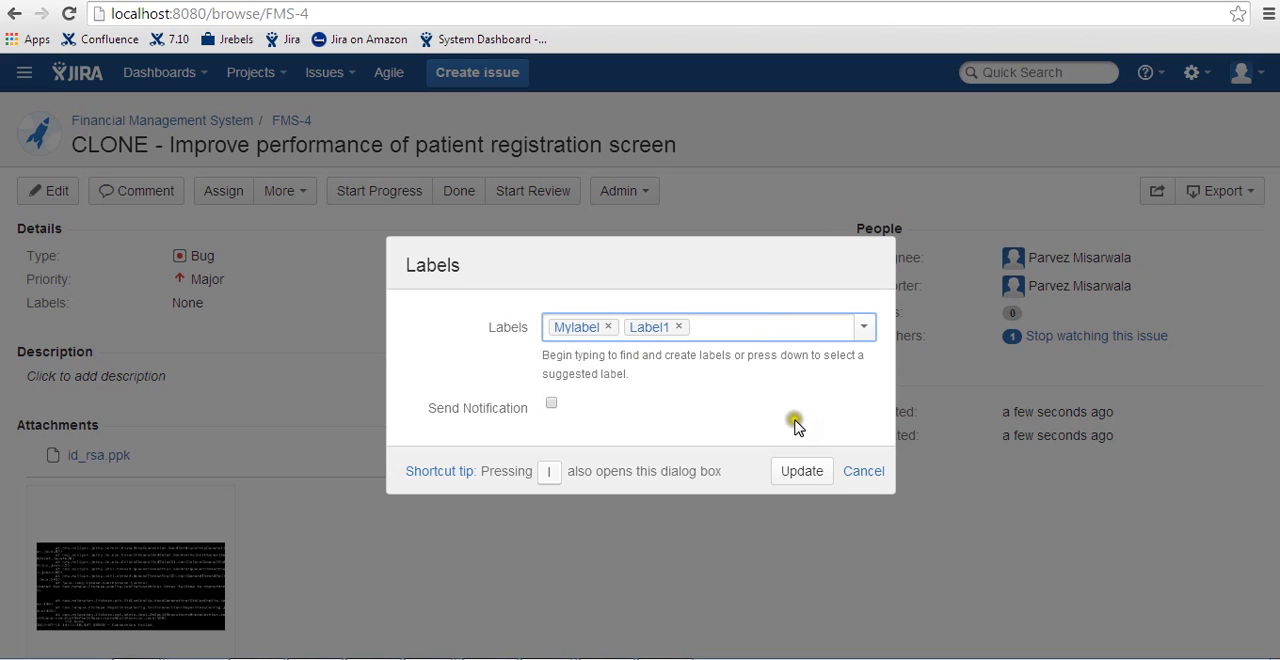
click(802, 471)
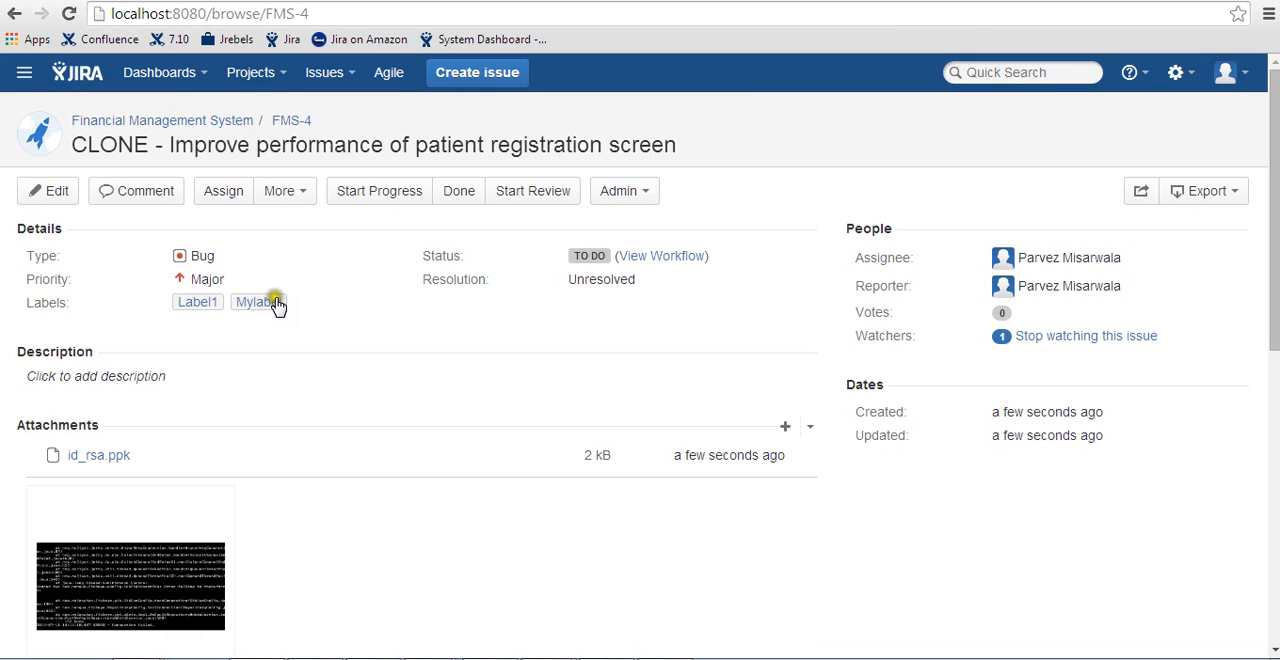
click(289, 196)
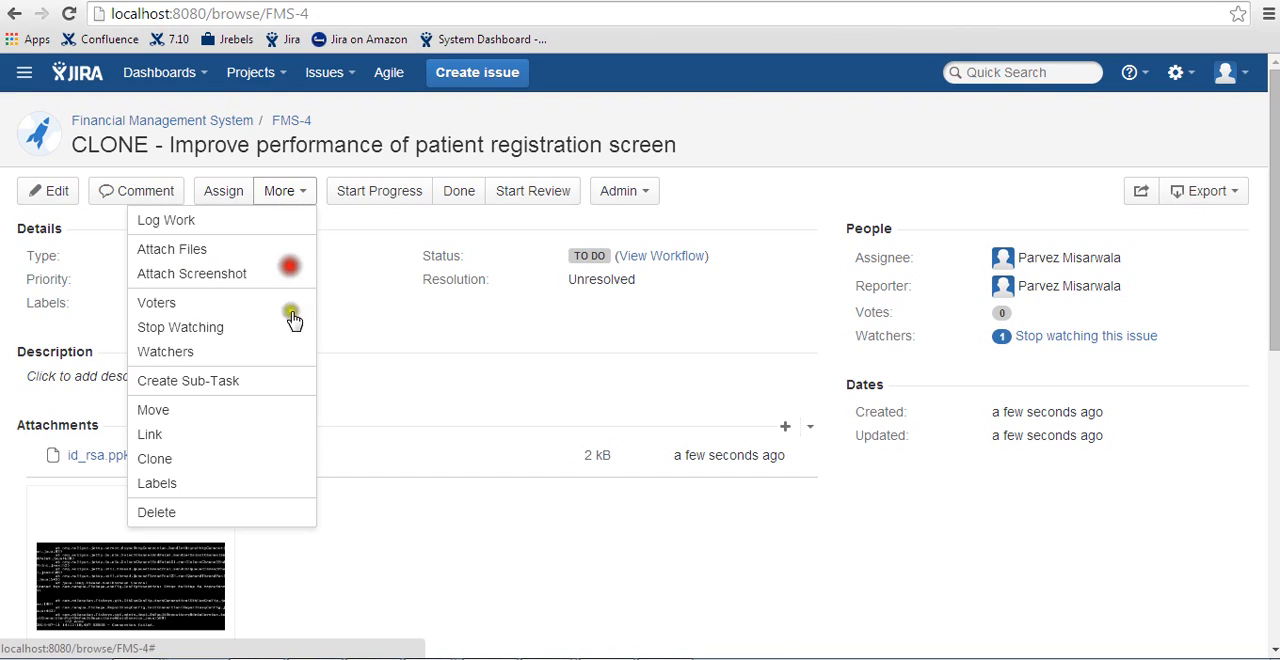
click(418, 424)
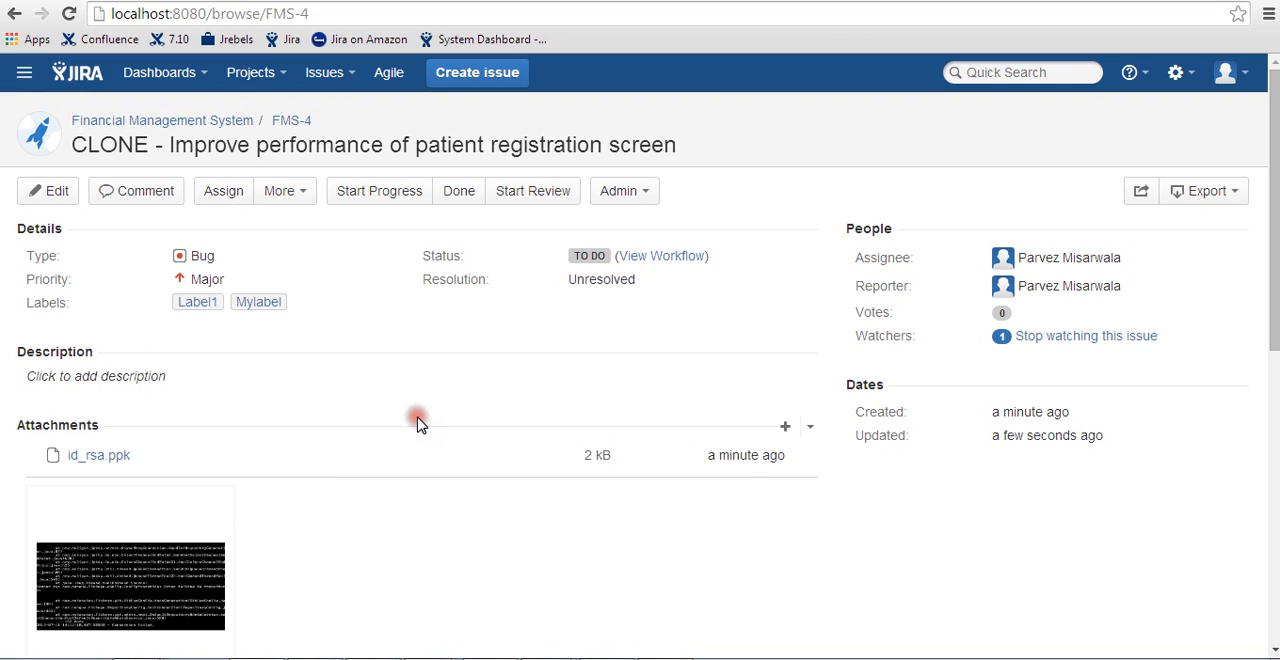